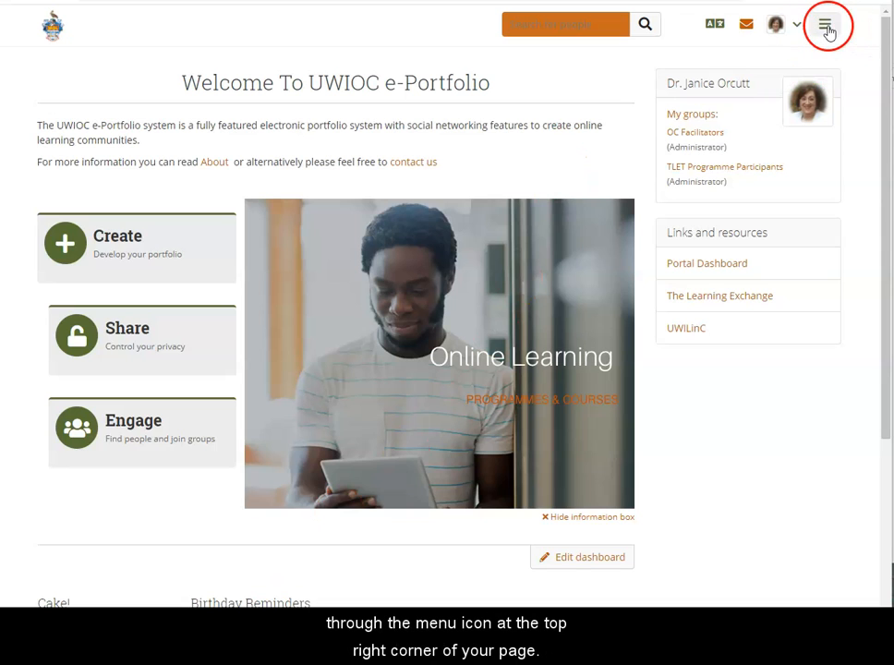
Open the Journals area of the portfolio and start creating a new journal
{"action": "left_click", "coordinate": [826, 29]}
{"action": "left_click", "coordinate": [734, 92]}
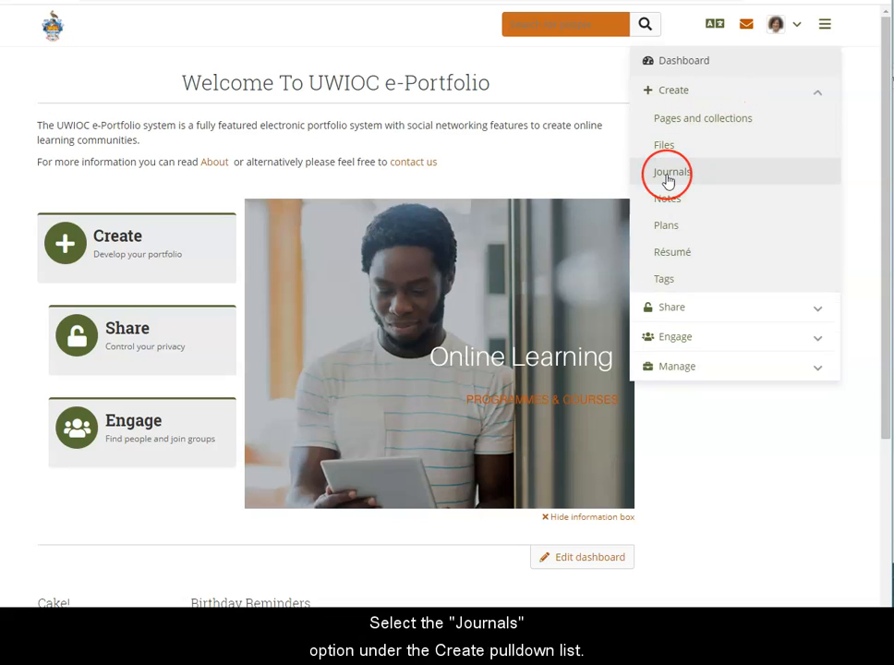
{"action": "left_click", "coordinate": [673, 171]}
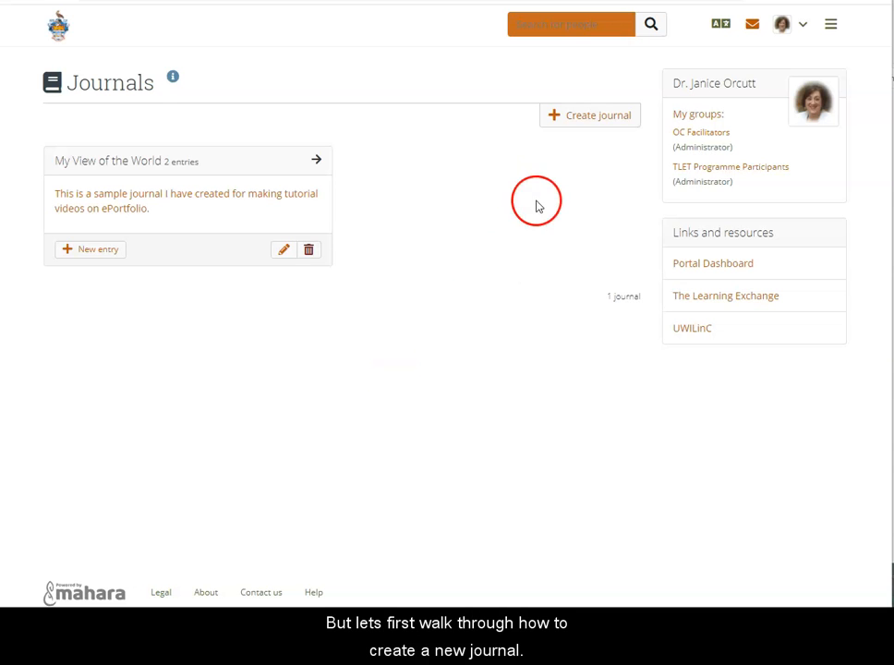
{"action": "left_click", "coordinate": [595, 120]}
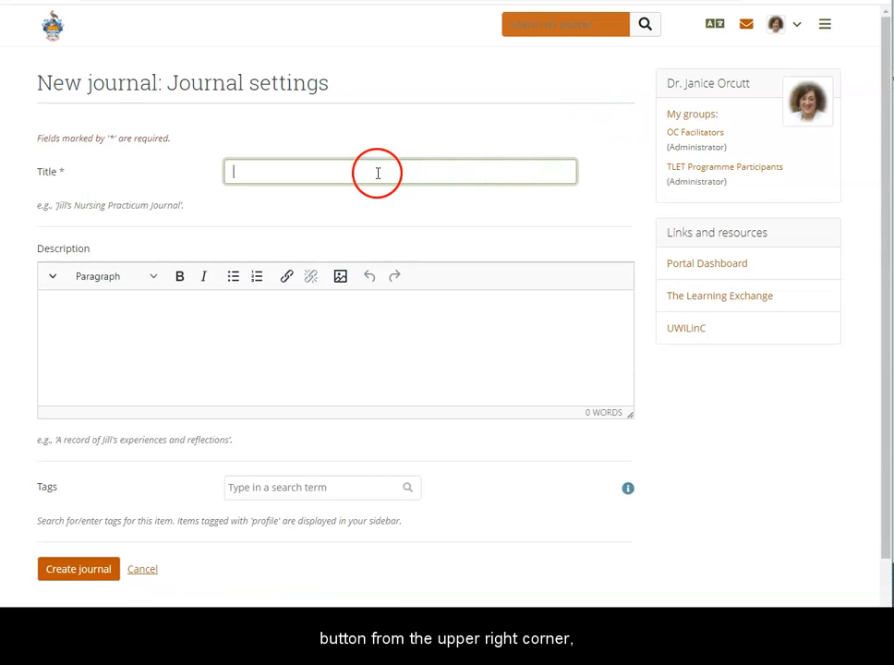
Title the new journal "TLET6130 Reflective Journal - " followed by the author's first initial and surname
{"action": "left_click", "coordinate": [378, 173]}
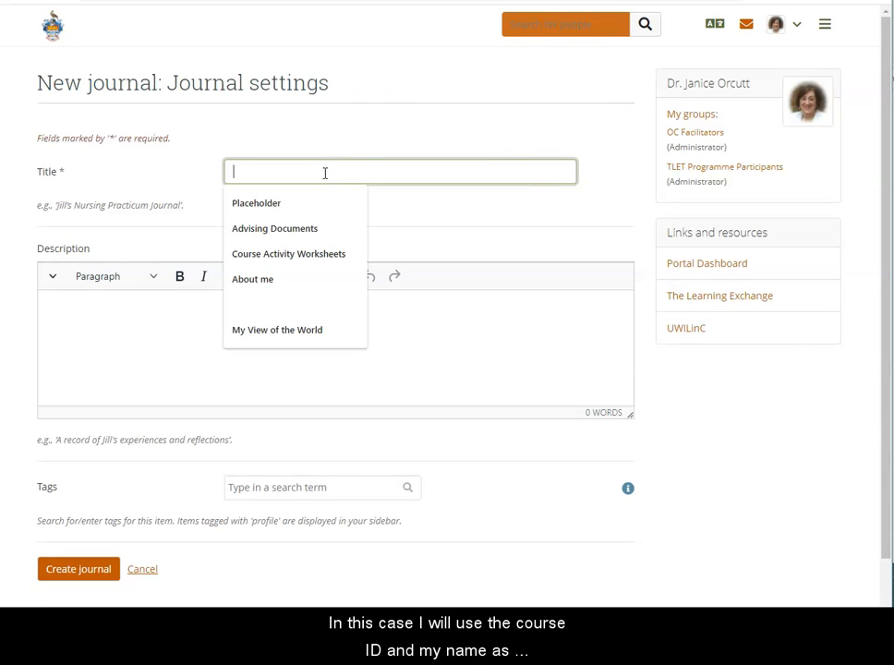
{"action": "type", "text": "Ref"}
{"action": "key", "text": "BackSpace"}
{"action": "key", "text": "BackSpace"}
{"action": "key", "text": "BackSpace"}
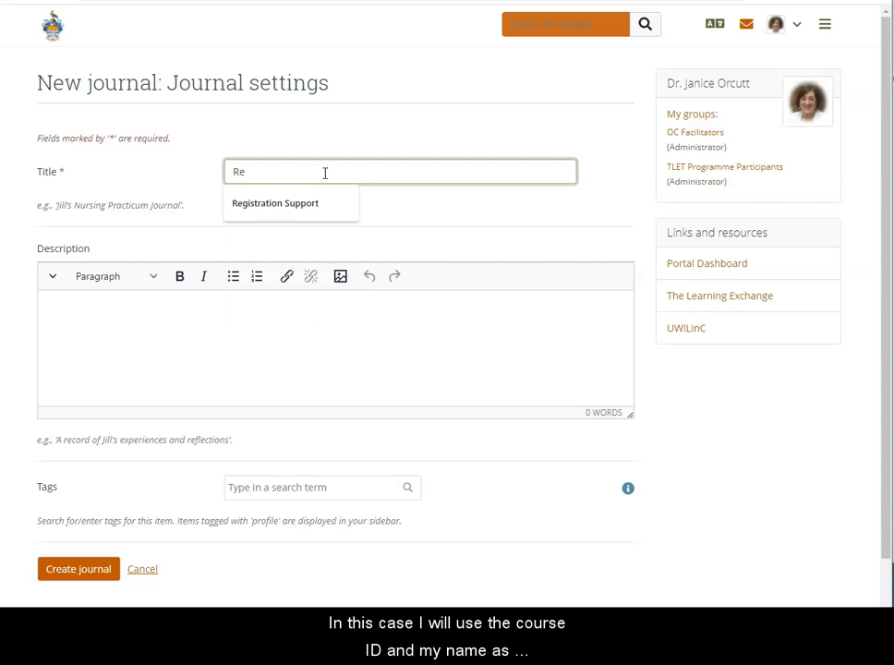
{"action": "type", "text": "TLET613"}
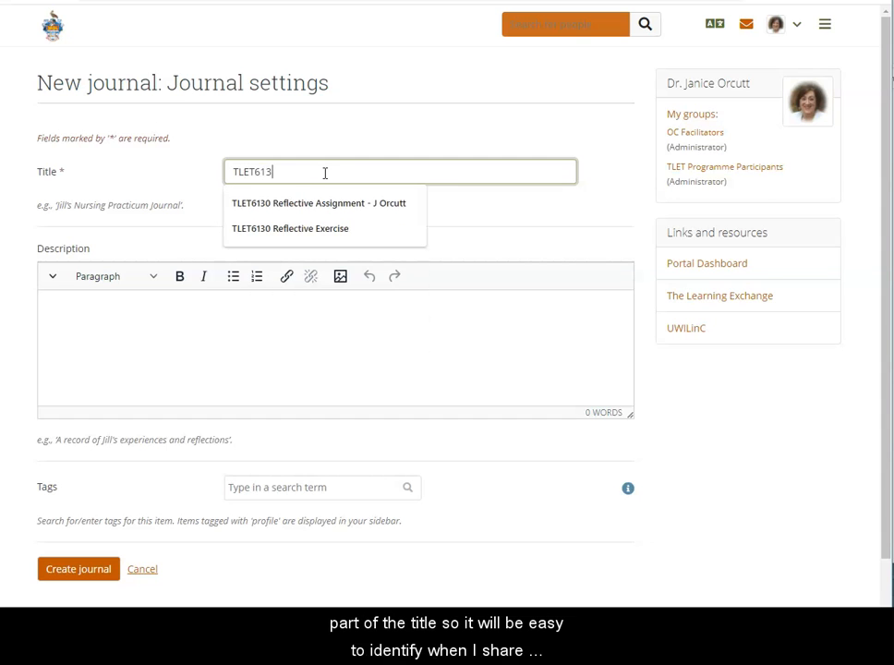
{"action": "type", "text": "0 Reflective Journa"}
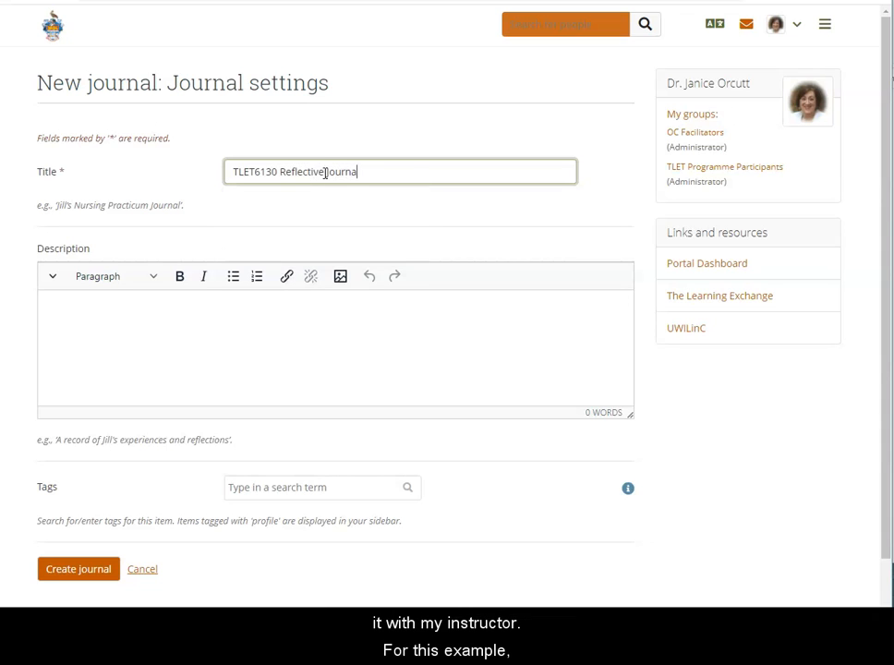
{"action": "type", "text": "l - JOrcutt"}
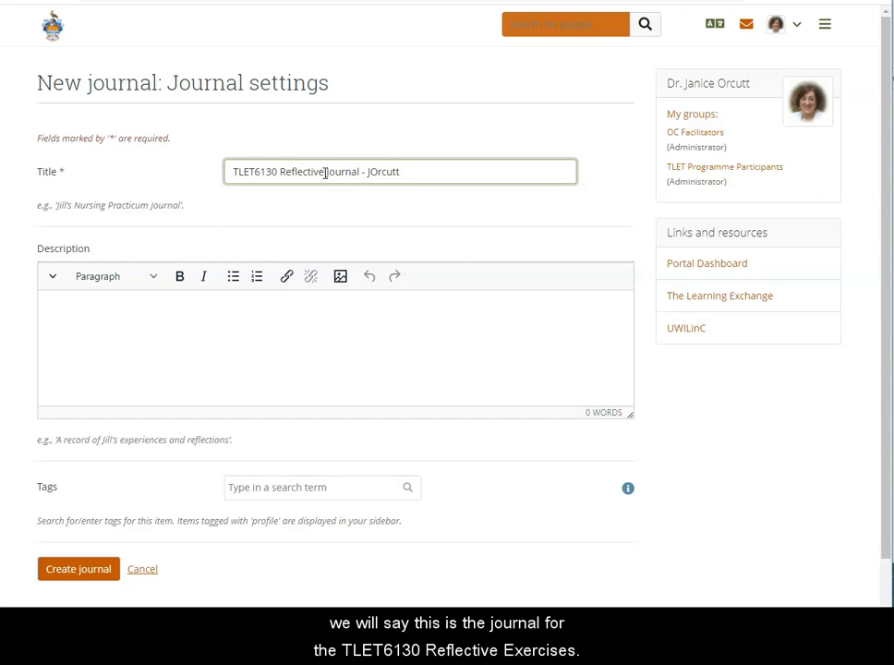
Enter "This is my journal for this course" as the new journal's description
{"action": "left_click", "coordinate": [116, 300]}
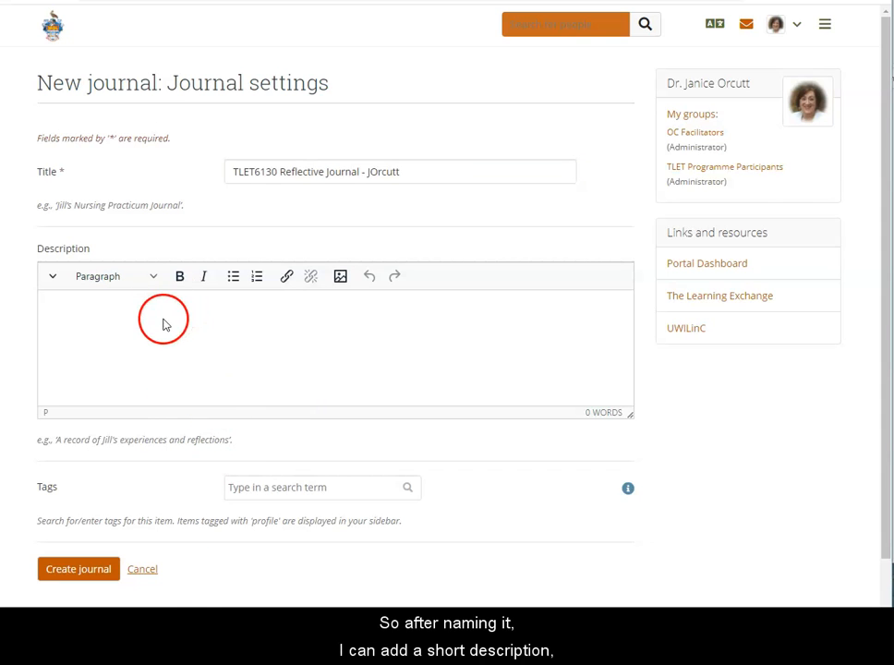
{"action": "type", "text": "Thi"}
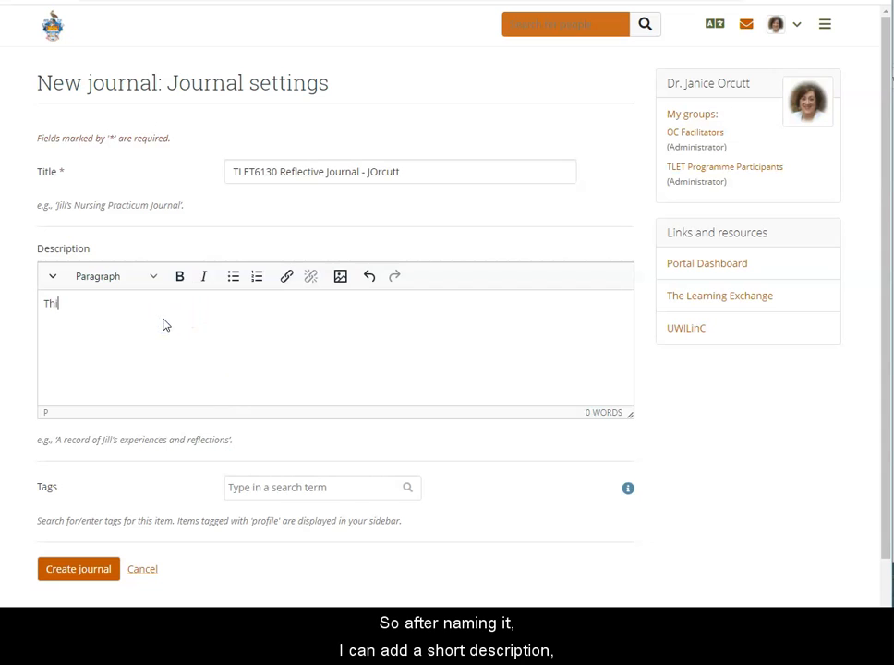
{"action": "type", "text": "s is my jo"}
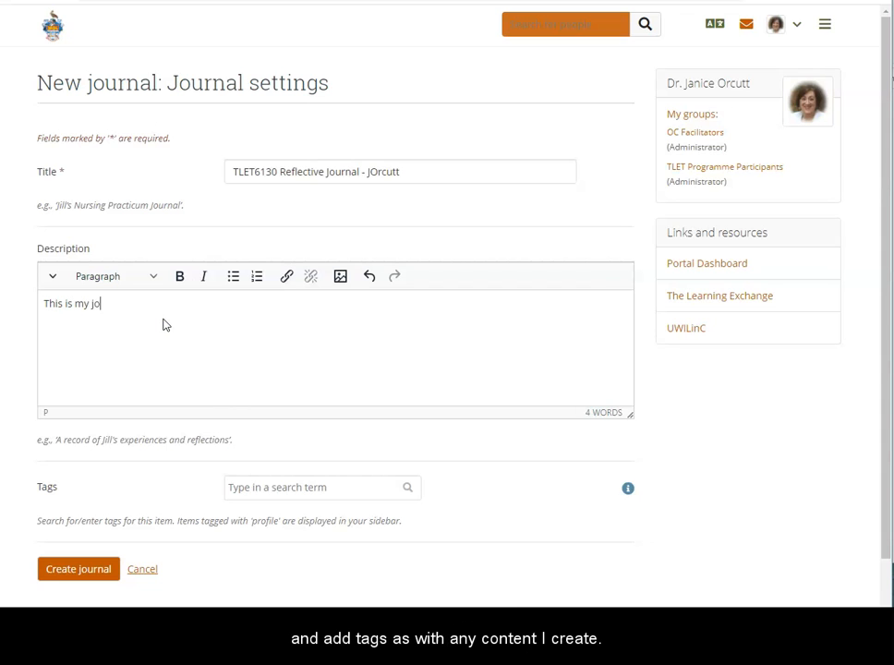
{"action": "type", "text": "urnal for this course"}
{"action": "left_click", "coordinate": [30, 192]}
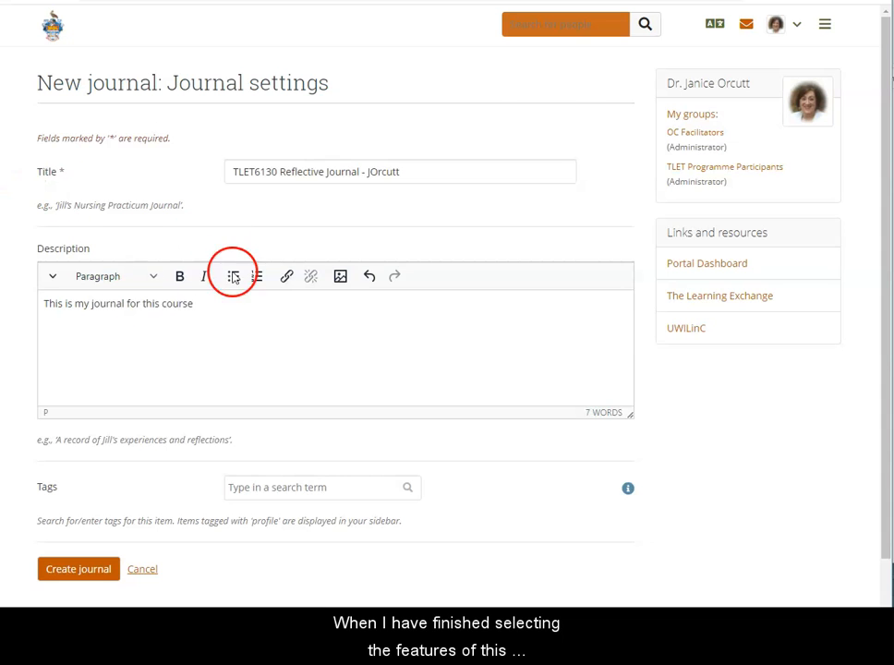
Create the journal with the entered title and description, leaving the tags empty
{"action": "scroll", "coordinate": [240, 295], "scroll_direction": "down", "scroll_amount": 1}
{"action": "left_click", "coordinate": [244, 535]}
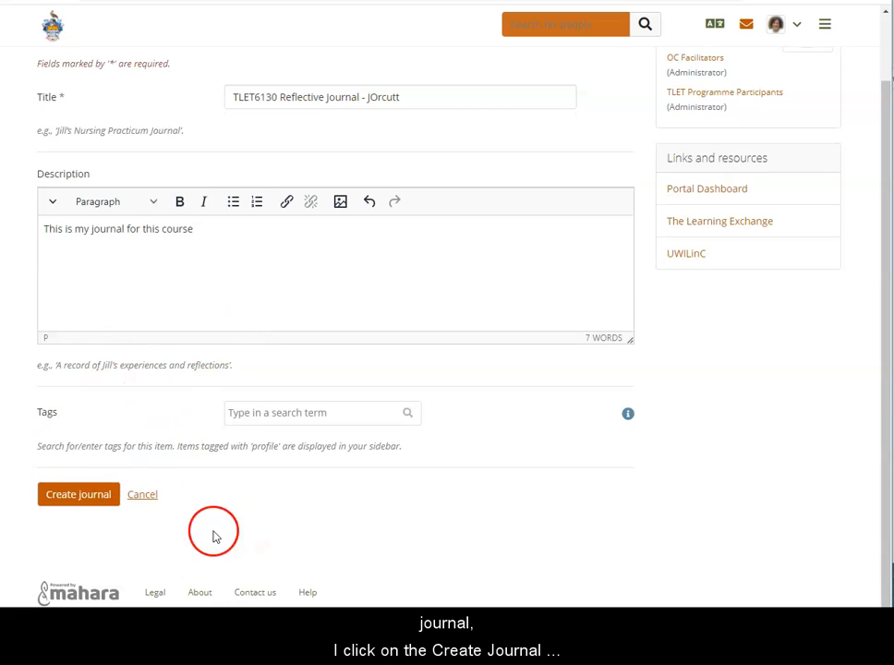
{"action": "left_click", "coordinate": [78, 495]}
{"action": "left_click", "coordinate": [6, 453]}
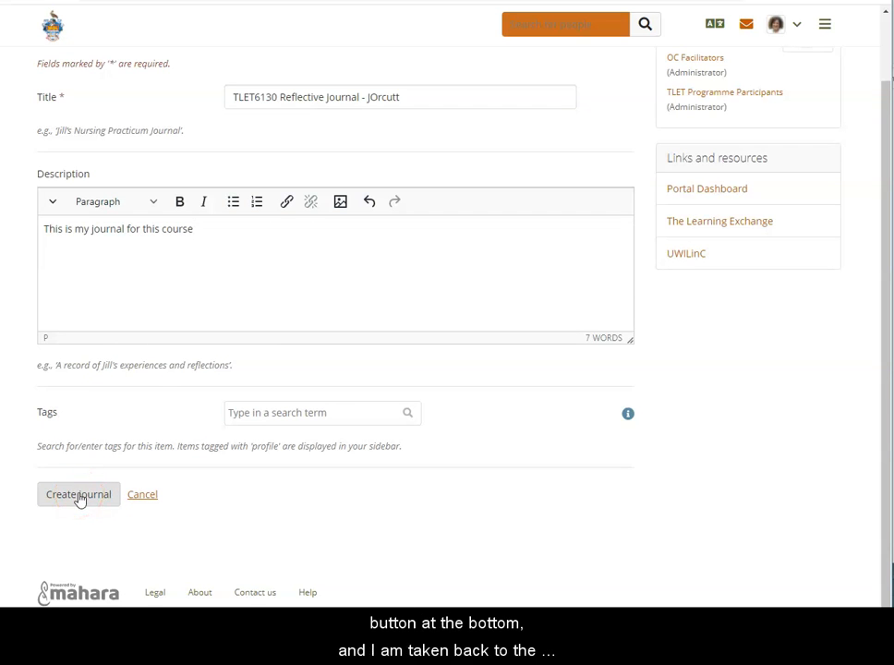
{"action": "left_click", "coordinate": [87, 494]}
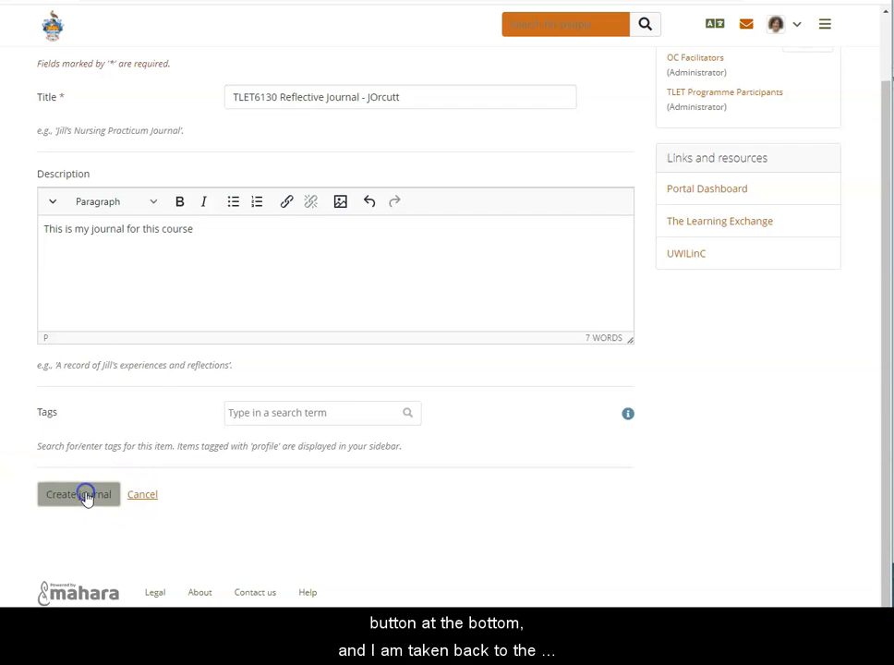
{"action": "left_click", "coordinate": [246, 474]}
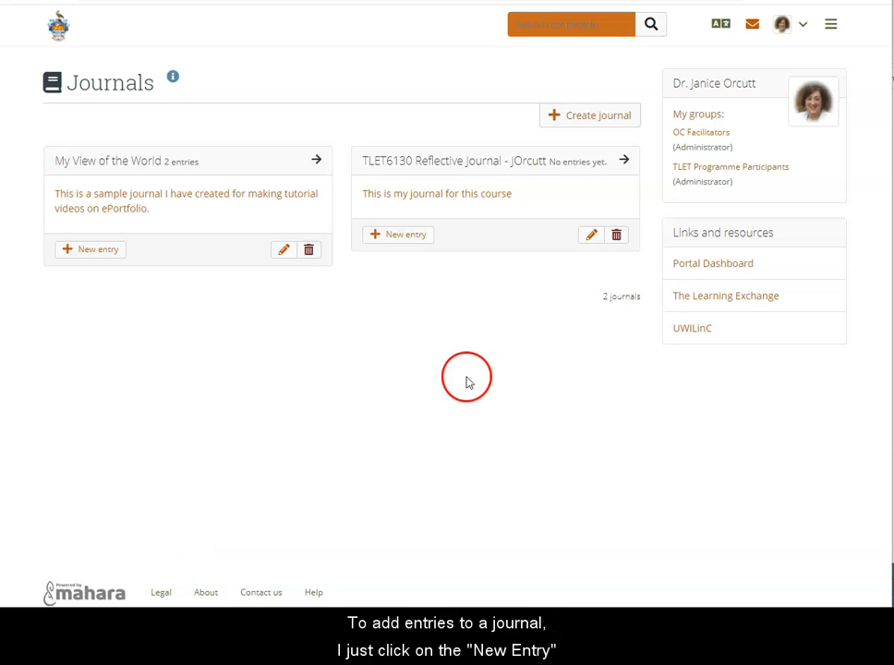
Start a new entry in the TLET6130 Reflective Journal and title it "Reflection on Module 1"
{"action": "left_click", "coordinate": [395, 242]}
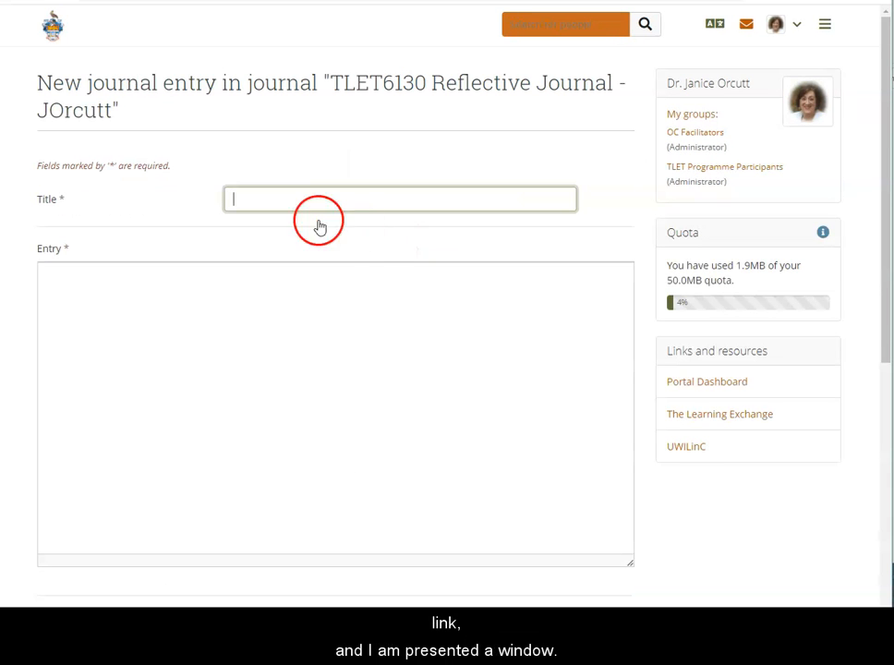
{"action": "left_click", "coordinate": [279, 199]}
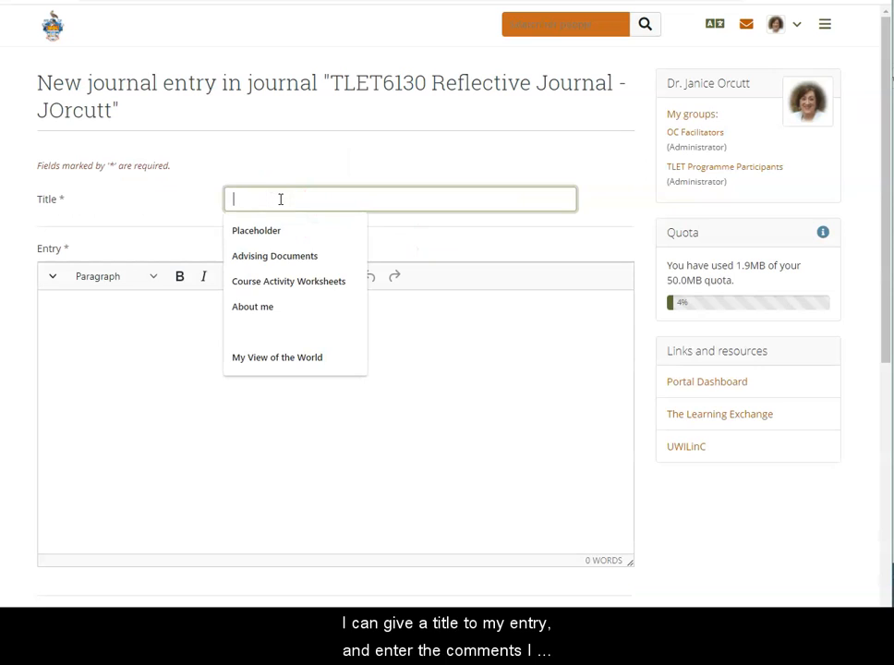
{"action": "type", "text": "Reflection on Module 1"}
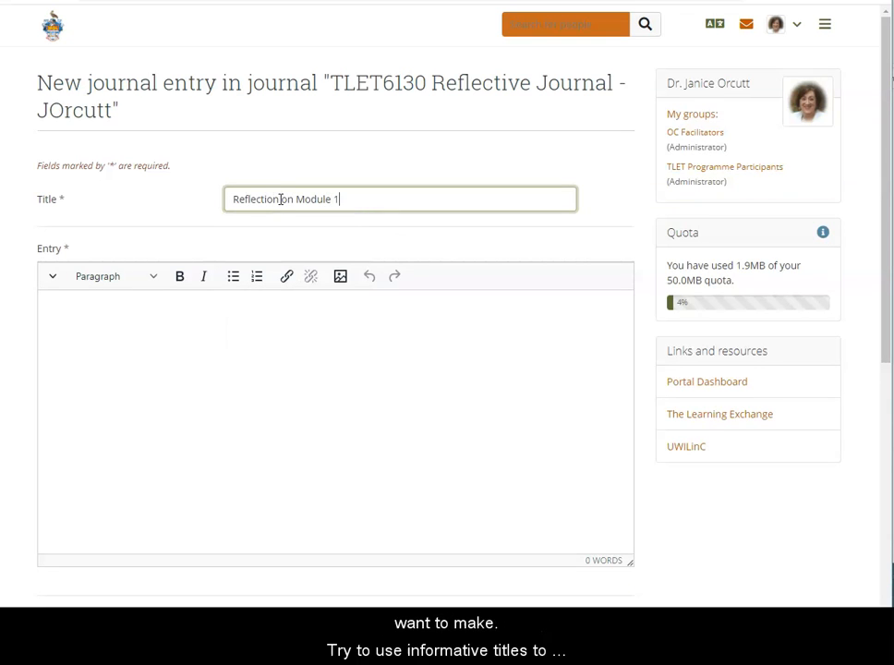
Write "This module helped me in many ways." as the opening sentence of the entry's text
{"action": "left_click", "coordinate": [236, 328]}
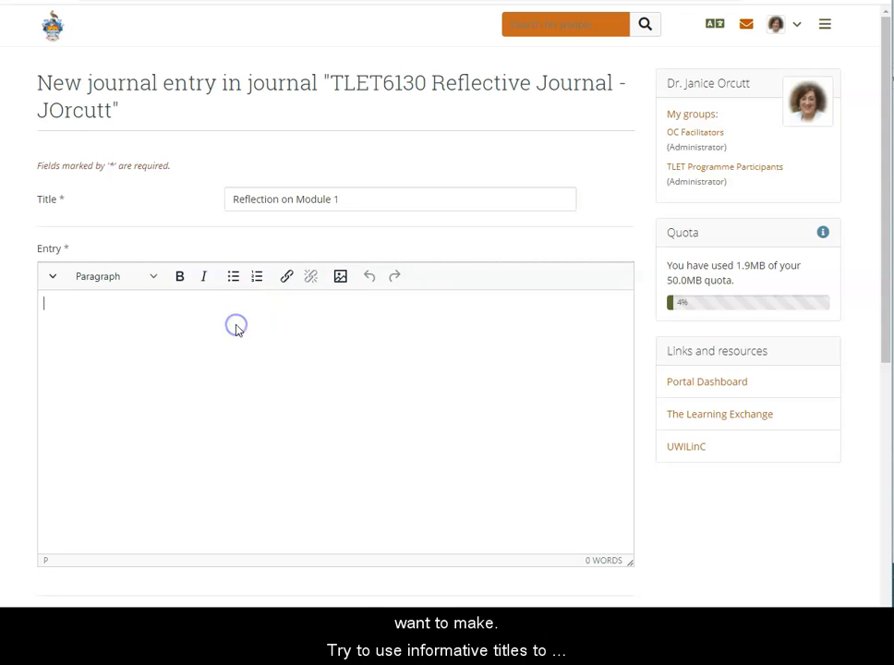
{"action": "type", "text": "This m"}
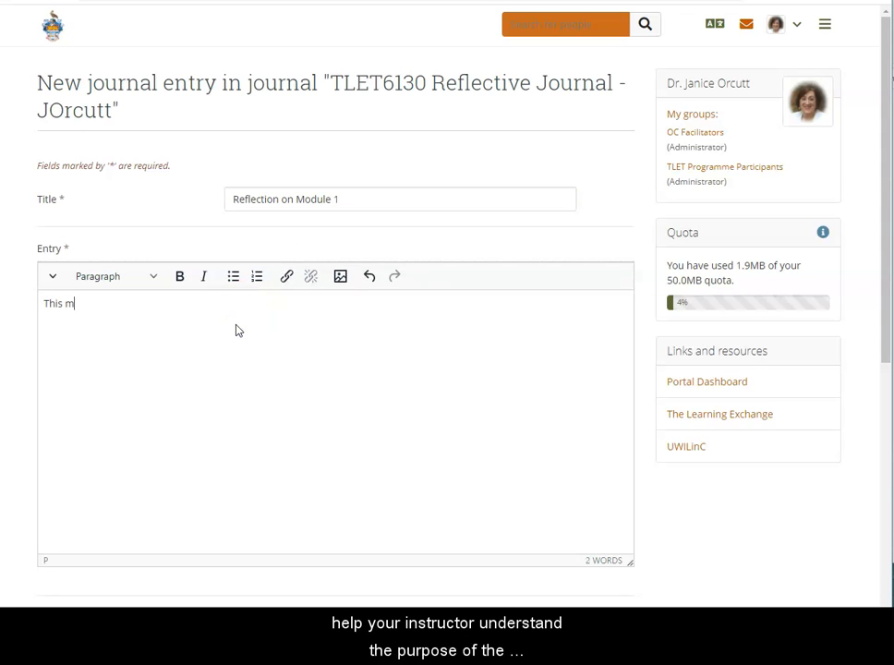
{"action": "type", "text": "odule helped me in may"}
{"action": "key", "text": "BackSpace"}
{"action": "type", "text": "ny ways. I learn"}
{"action": "key", "text": "BackSpace"}
{"action": "key", "text": "BackSpace"}
{"action": "key", "text": "BackSpace"}
{"action": "key", "text": "BackSpace"}
{"action": "key", "text": "Return"}
{"action": "type", "text": "1."}
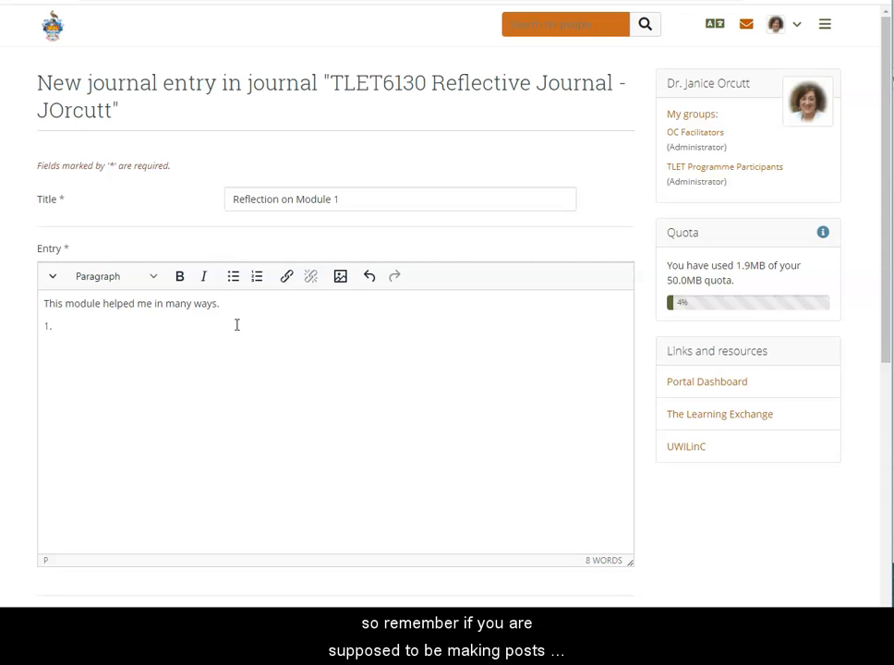
{"action": "type", "text": "/////"}
{"action": "key", "text": "BackSpace"}
{"action": "key", "text": "BackSpace"}
{"action": "key", "text": "BackSpace"}
{"action": "key", "text": "BackSpace"}
{"action": "key", "text": "BackSpace"}
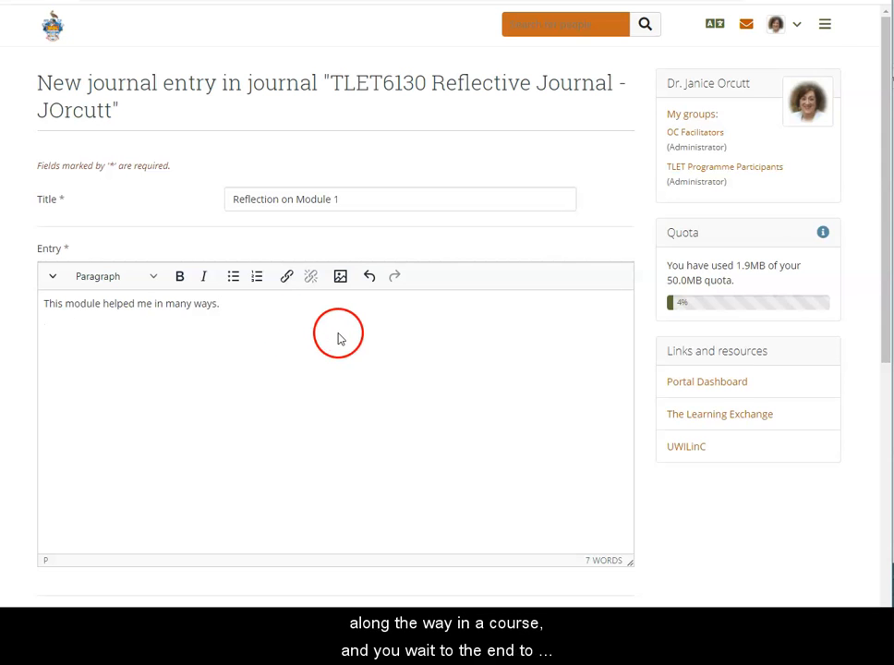
Mark the journal entry as a draft by setting its Draft option to Yes
{"action": "scroll", "coordinate": [339, 337], "scroll_direction": "down", "scroll_amount": 3}
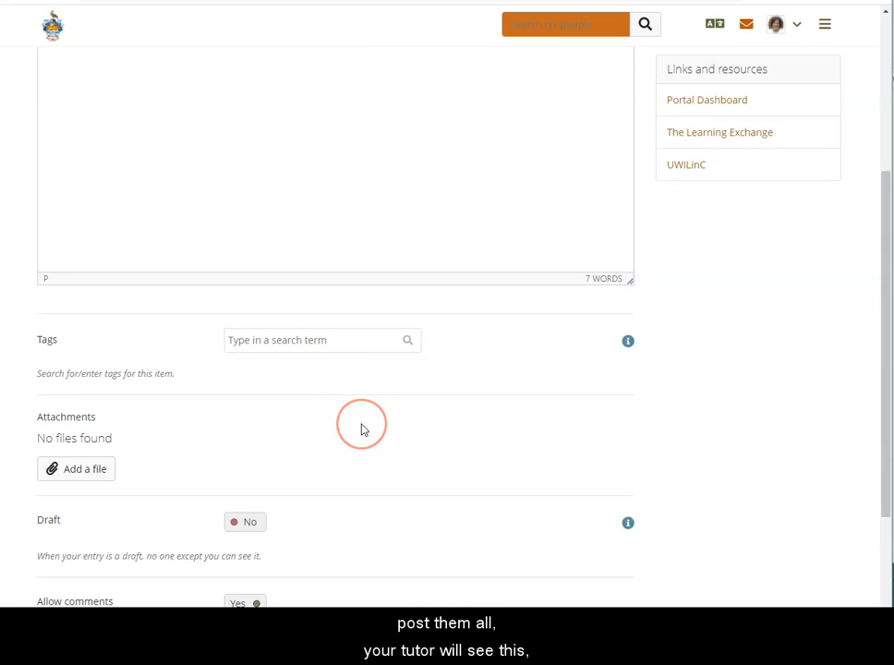
{"action": "scroll", "coordinate": [362, 429], "scroll_direction": "up", "scroll_amount": 1}
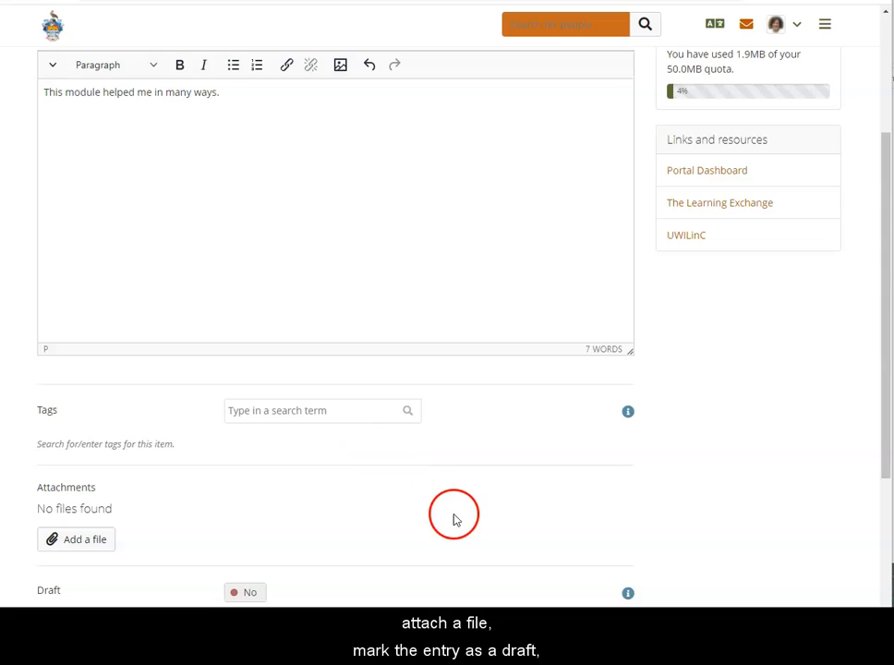
{"action": "scroll", "coordinate": [381, 514], "scroll_direction": "down", "scroll_amount": 3}
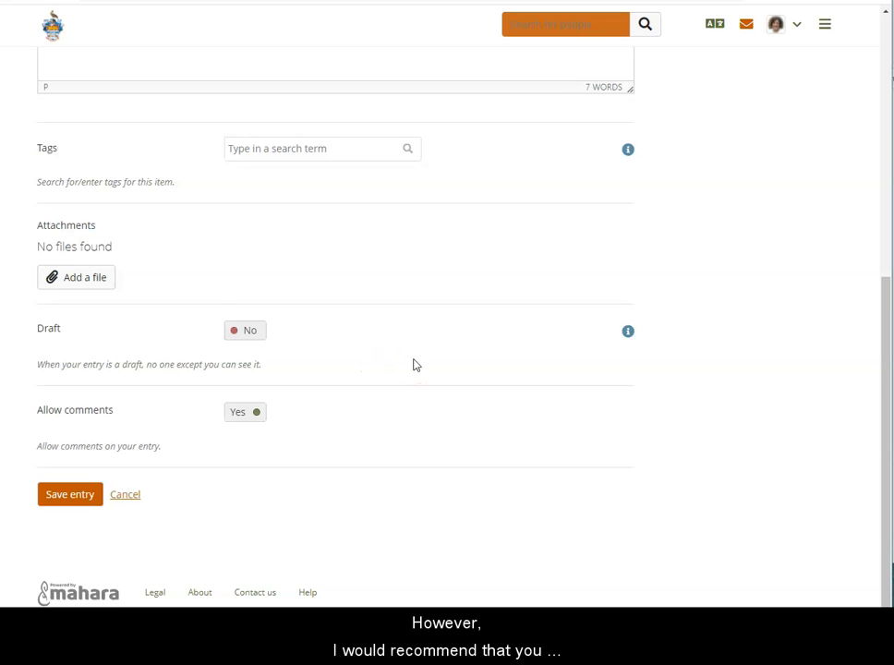
{"action": "left_click", "coordinate": [245, 334]}
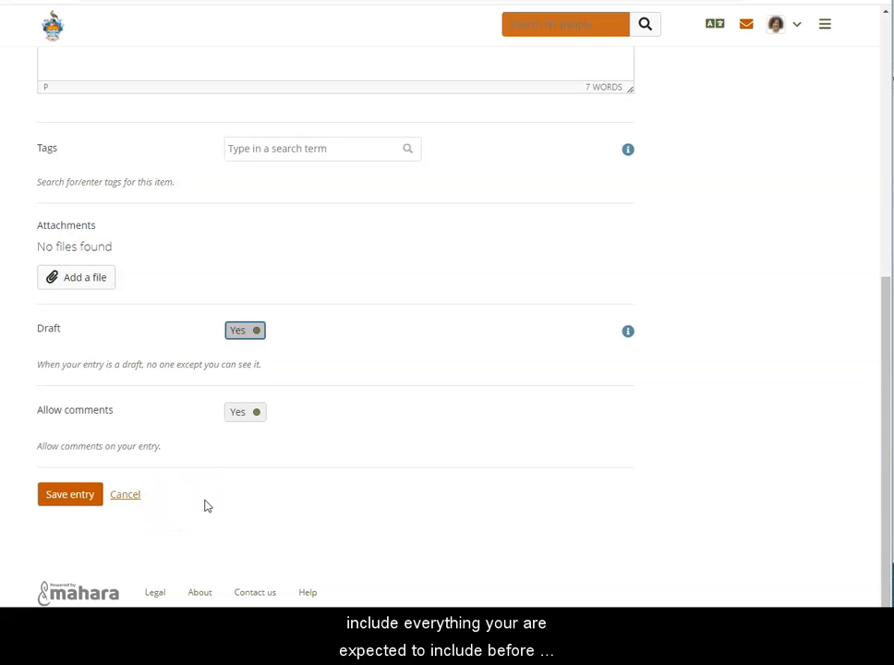
Add a second paragraph beginning "Step 1: The model used helped clarify how to approach this" and save the journal entry
{"action": "scroll", "coordinate": [206, 506], "scroll_direction": "up", "scroll_amount": 3}
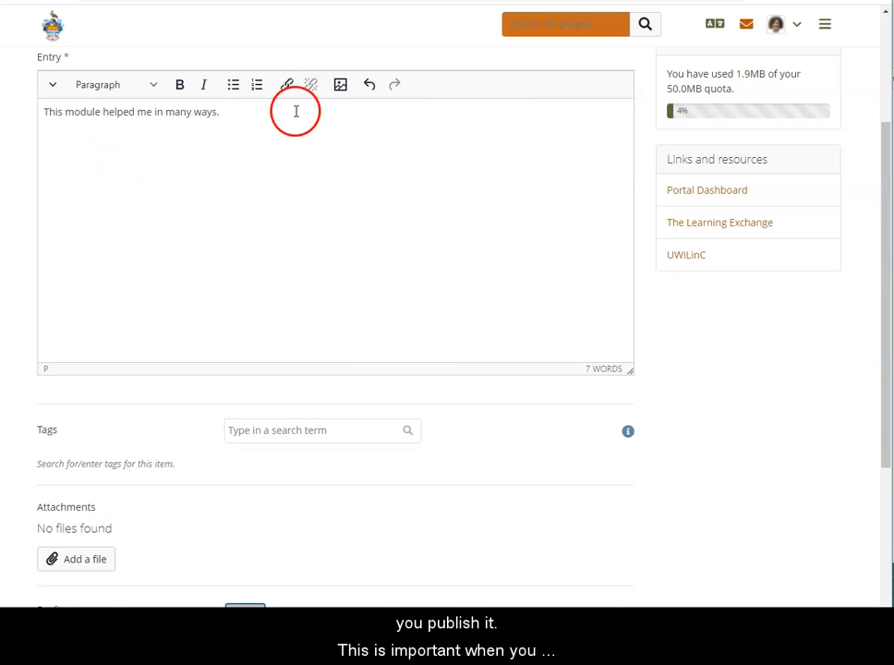
{"action": "left_click", "coordinate": [232, 115]}
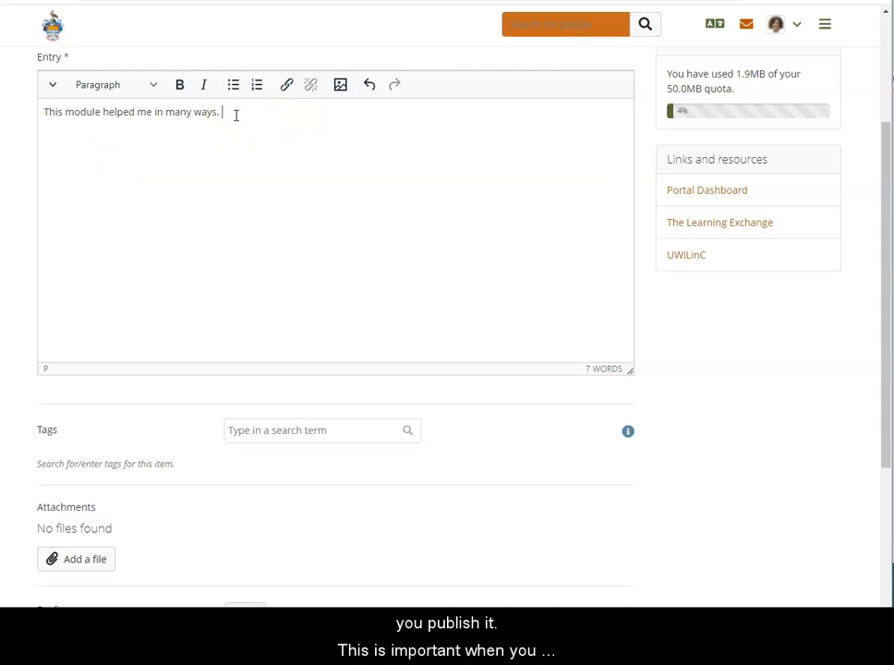
{"action": "key", "text": "Return"}
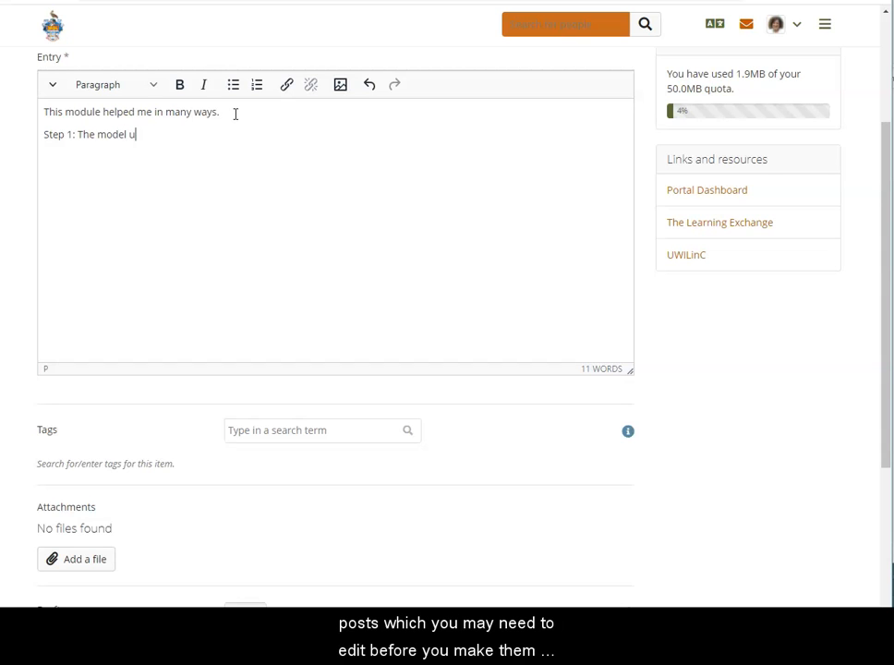
{"action": "type", "text": "sed helped clarigy"}
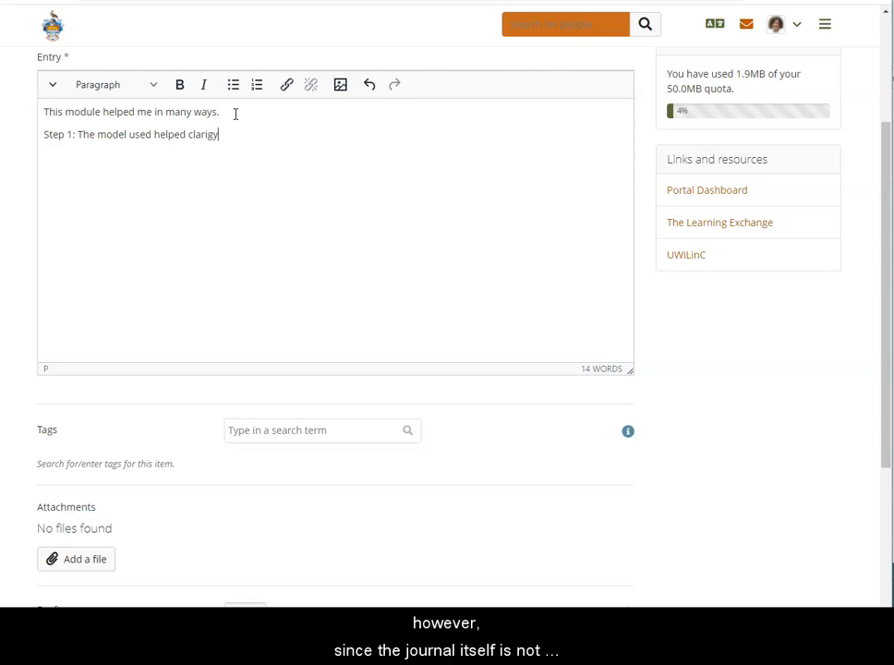
{"action": "key", "text": "BackSpace"}
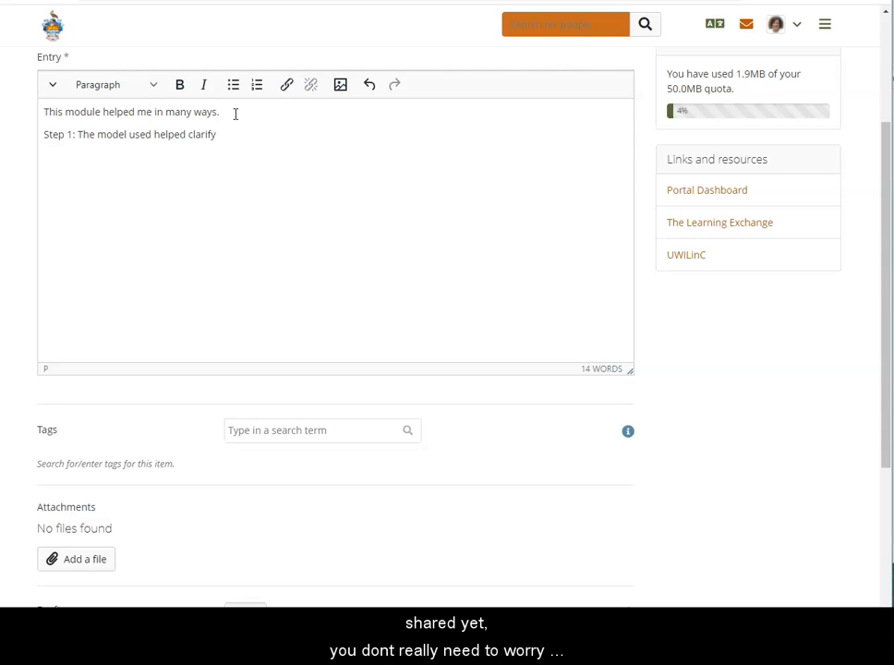
{"action": "type", "text": "w to approach this project"}
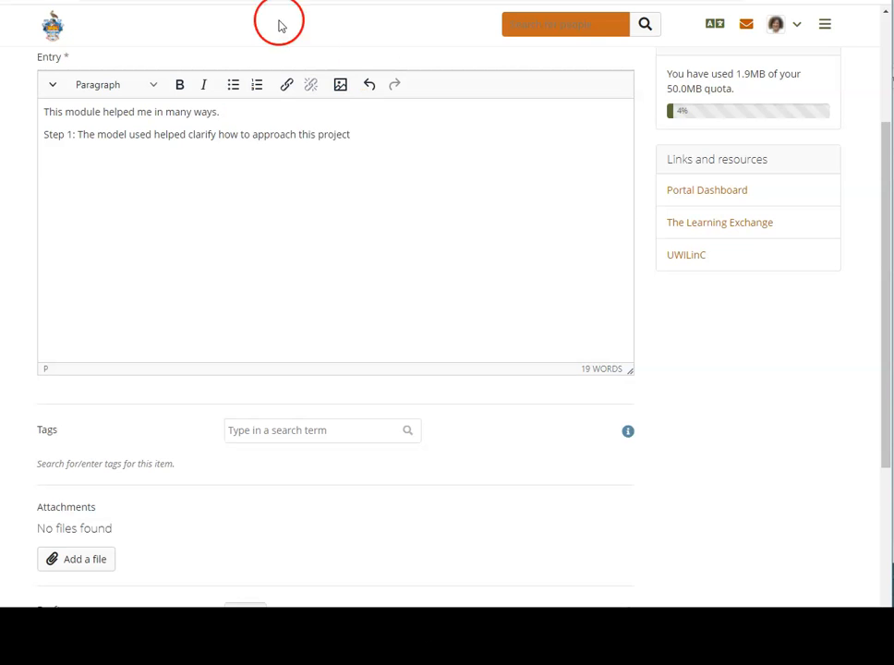
{"action": "scroll", "coordinate": [291, 359], "scroll_direction": "down", "scroll_amount": 5}
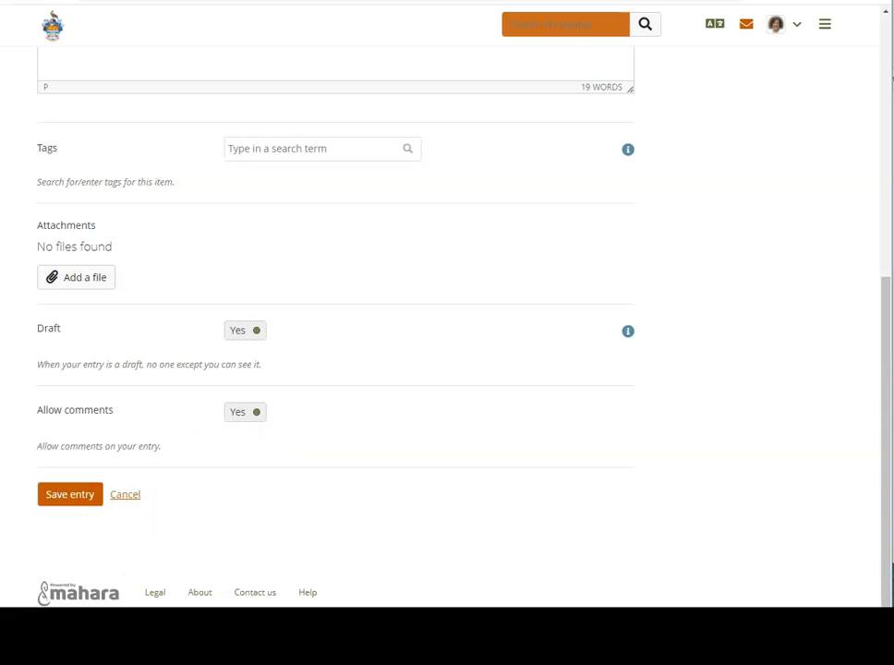
{"action": "left_click", "coordinate": [68, 503]}
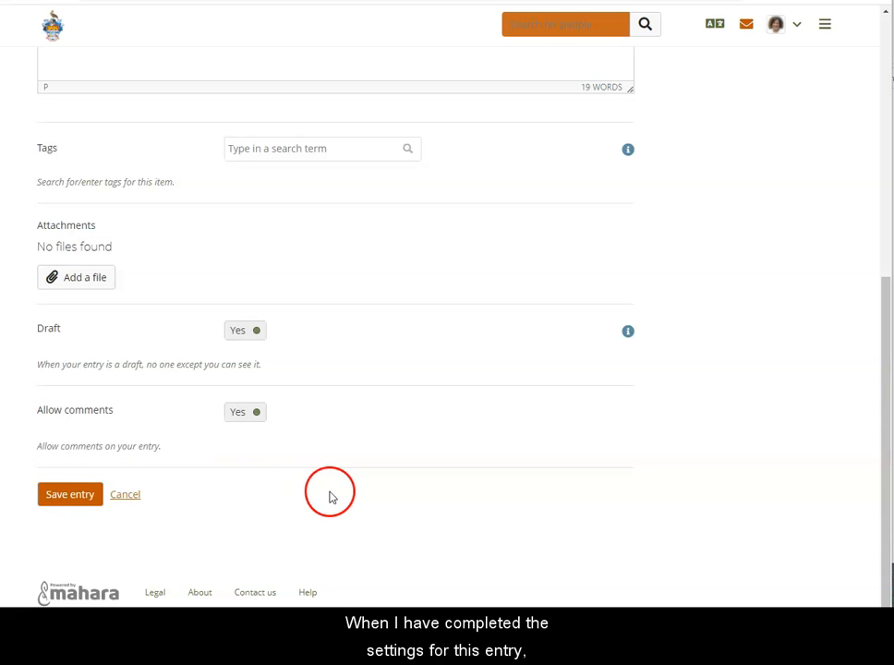
Save the "Reflection on Module 1" entry, and try publishing and unpublishing it from the journal's entry list
{"action": "left_click", "coordinate": [81, 496]}
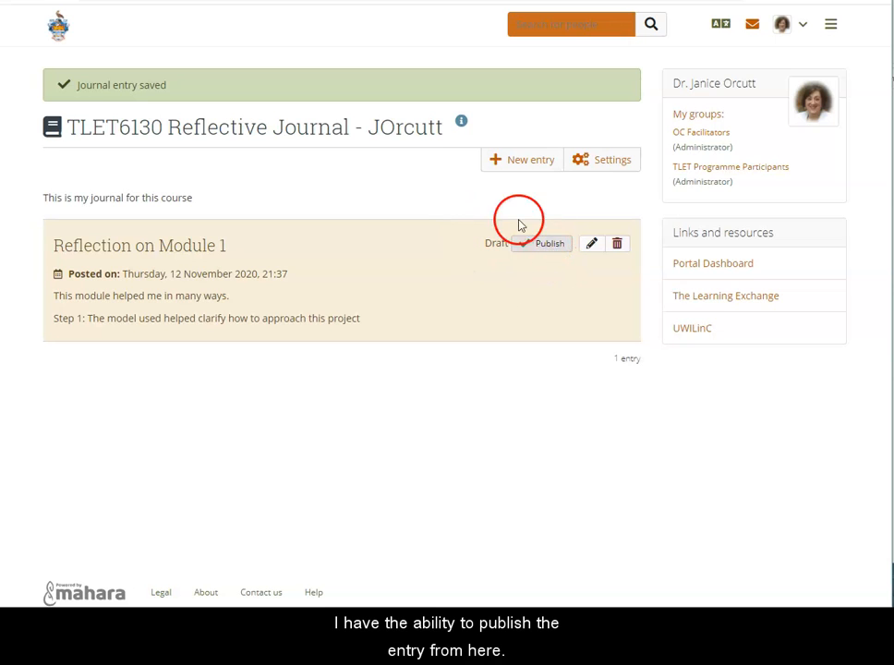
{"action": "left_click", "coordinate": [548, 245]}
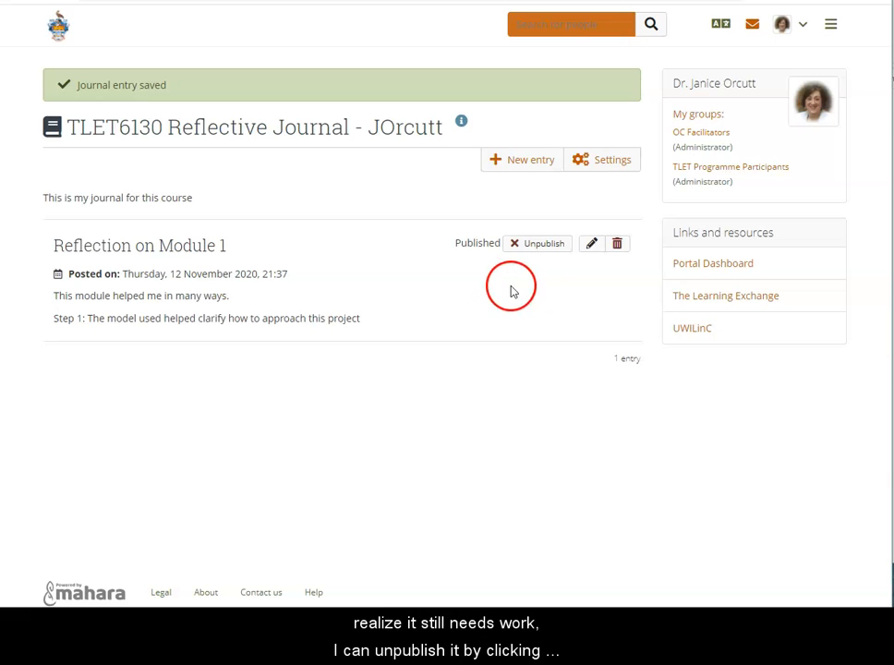
{"action": "left_click", "coordinate": [535, 245]}
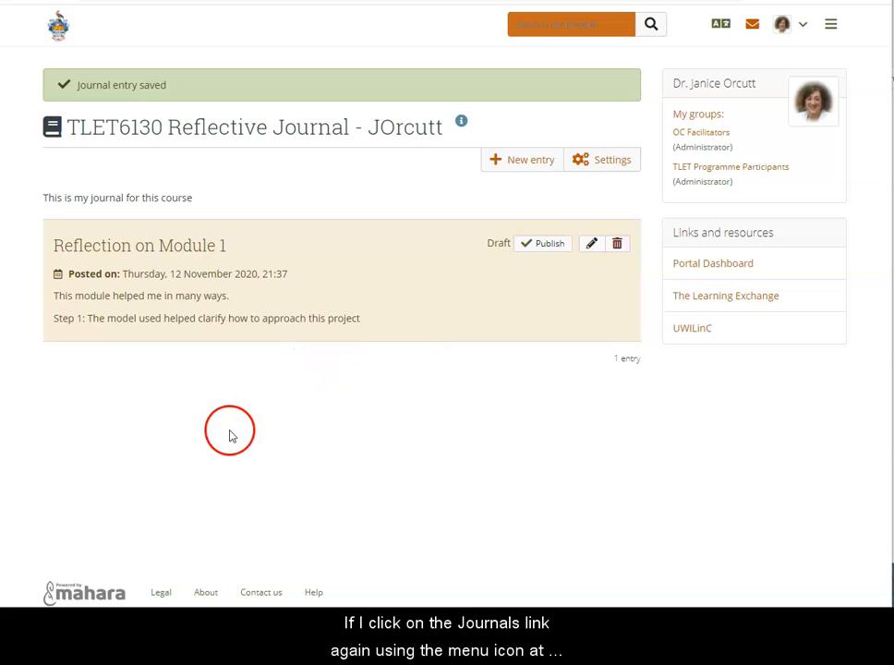
Return to the overview of all journals
{"action": "left_click", "coordinate": [830, 26]}
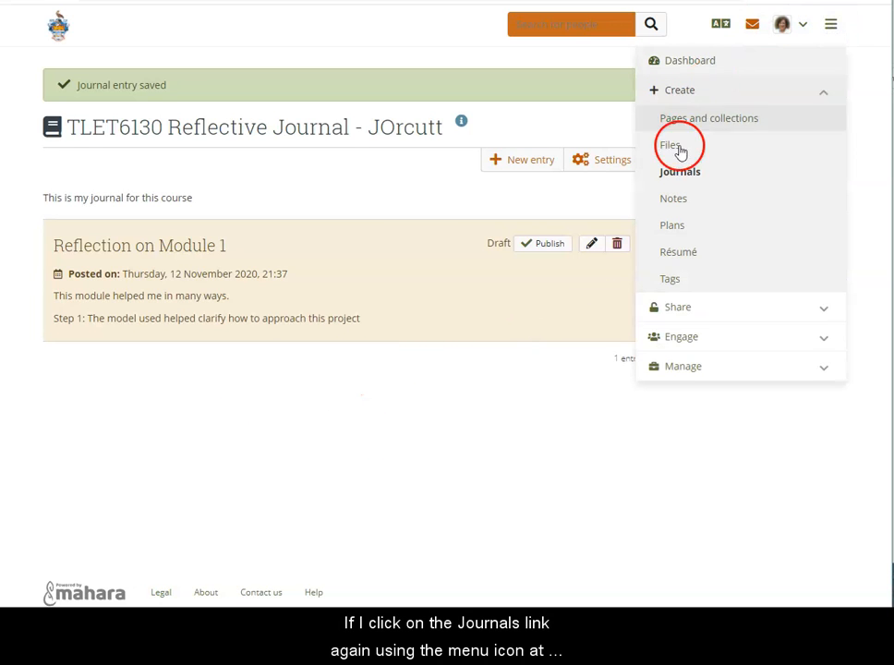
{"action": "left_click", "coordinate": [681, 178]}
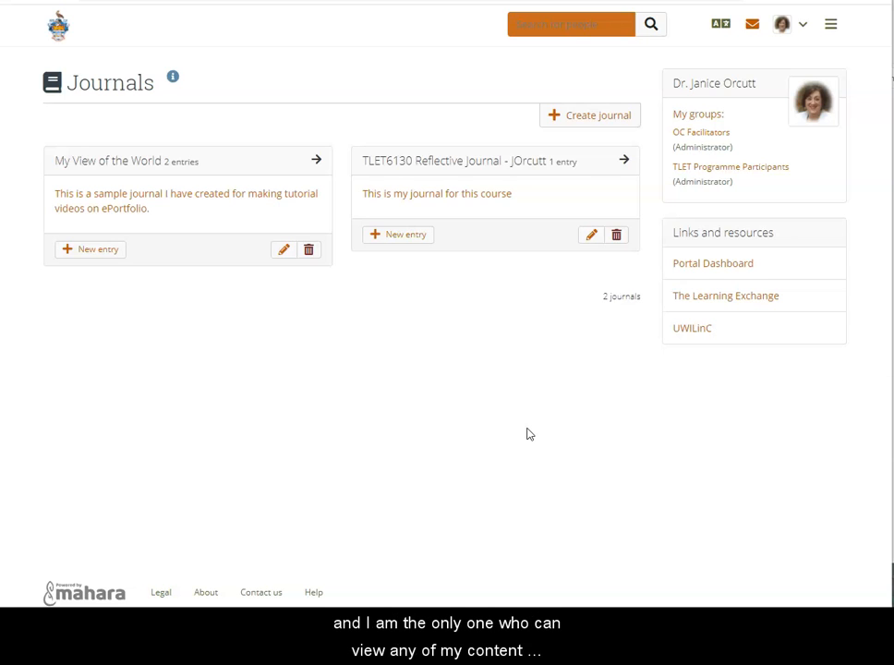
{"action": "left_click", "coordinate": [523, 433]}
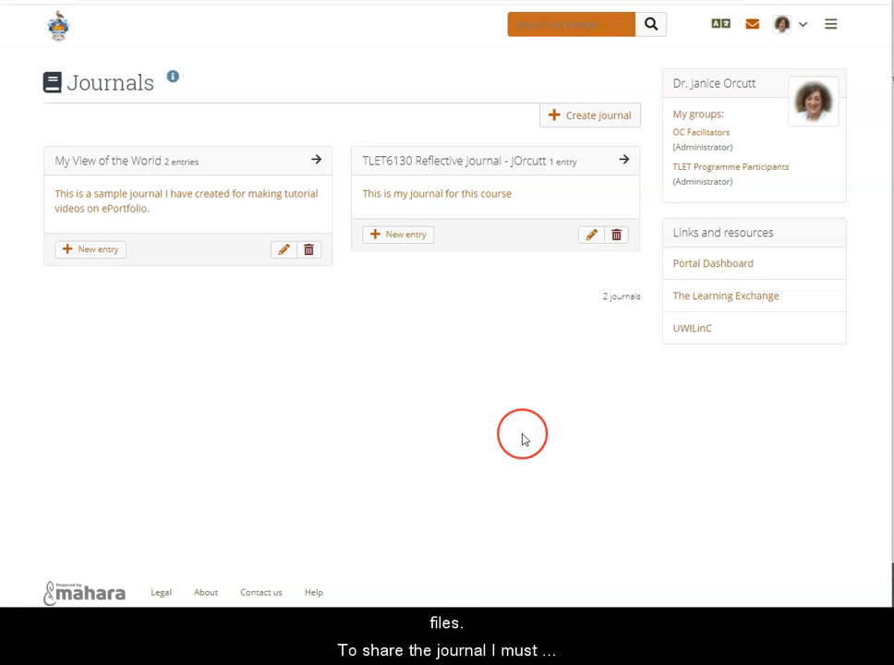
{"action": "left_click", "coordinate": [541, 428]}
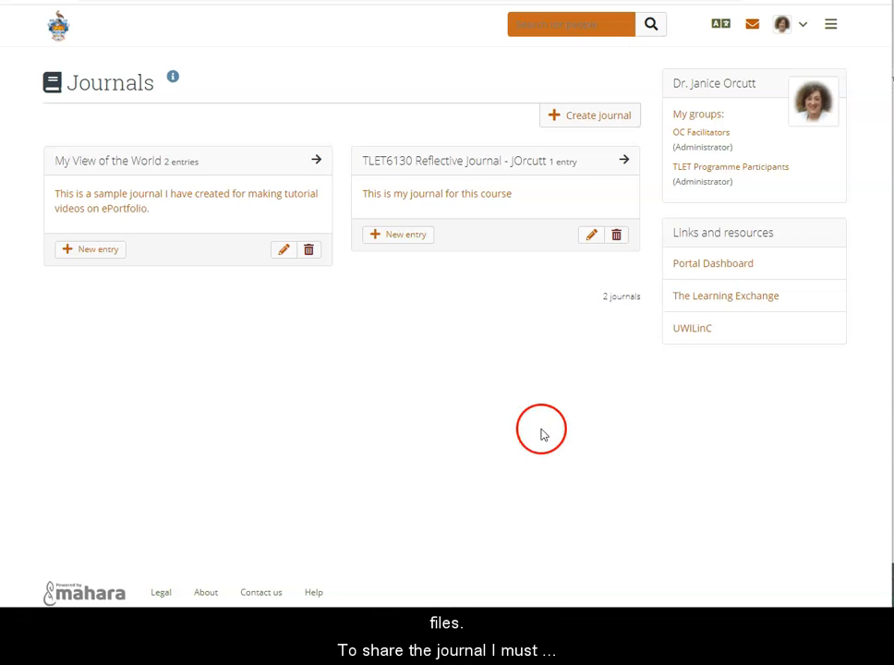
{"action": "left_click", "coordinate": [832, 25]}
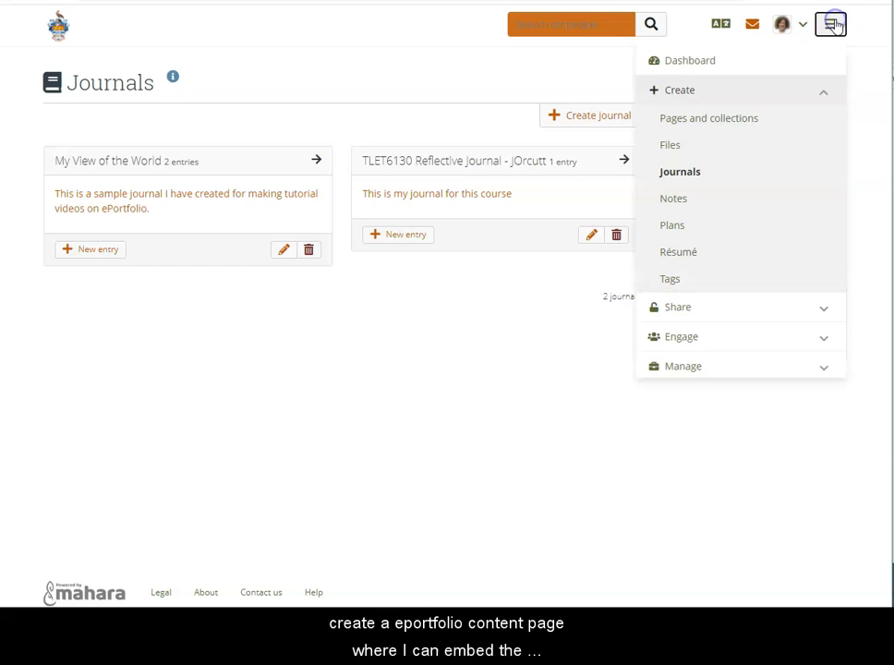
{"action": "left_click", "coordinate": [701, 119]}
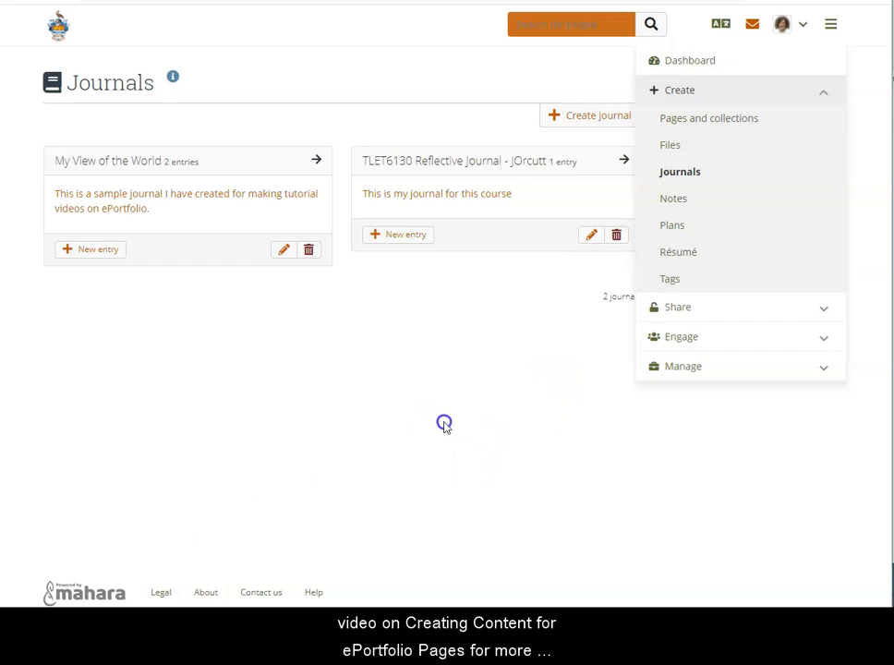
{"action": "left_click", "coordinate": [444, 423]}
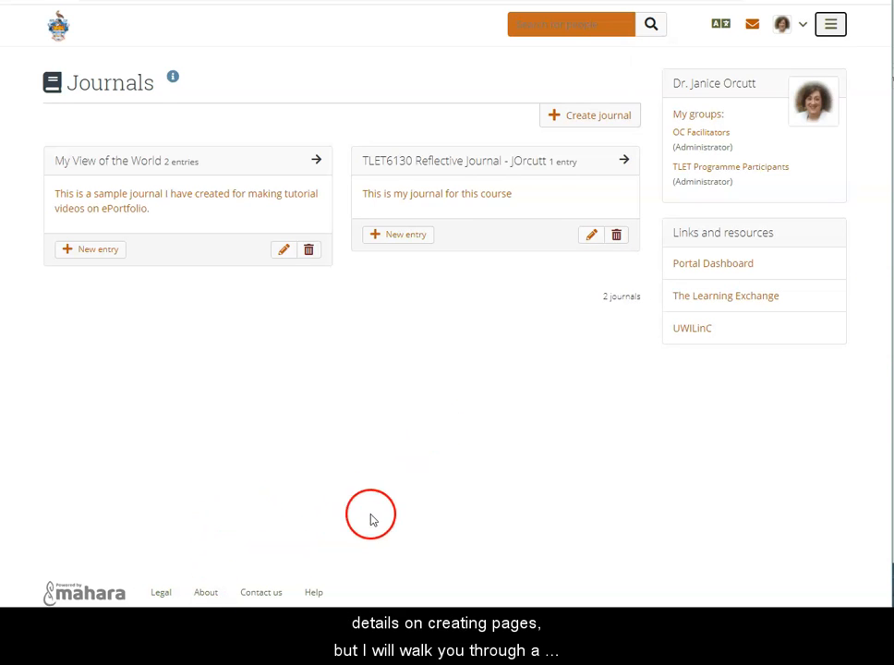
{"action": "left_click", "coordinate": [328, 538]}
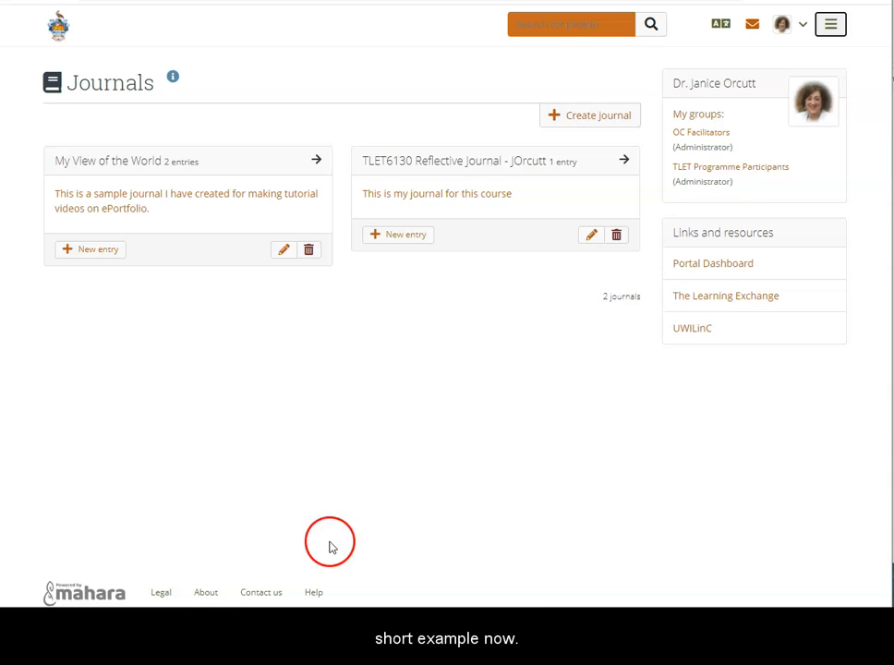
{"action": "left_click", "coordinate": [673, 454]}
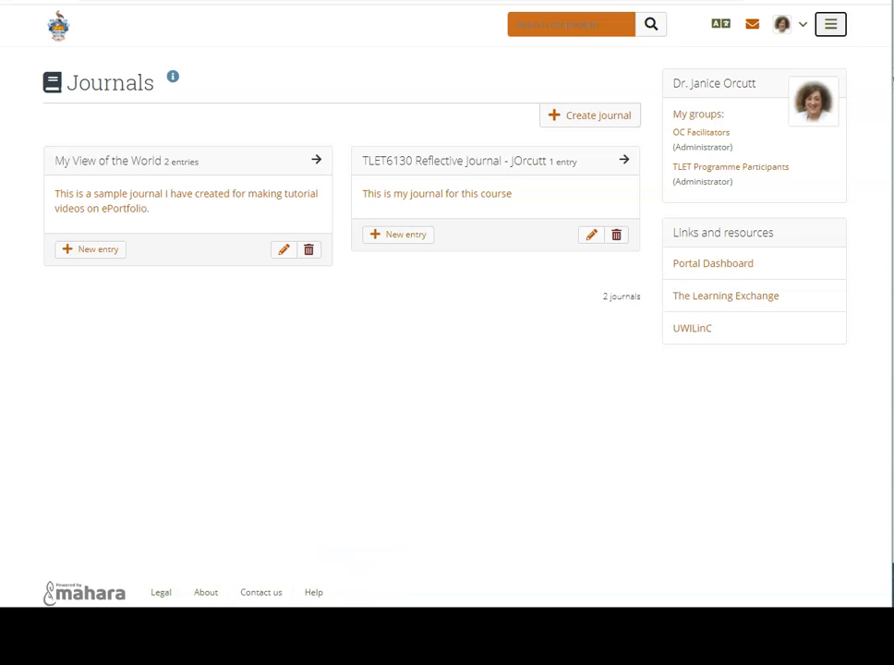
Create a new portfolio page by copying the existing page "Blank Page Template v.2"
{"action": "left_click", "coordinate": [832, 26]}
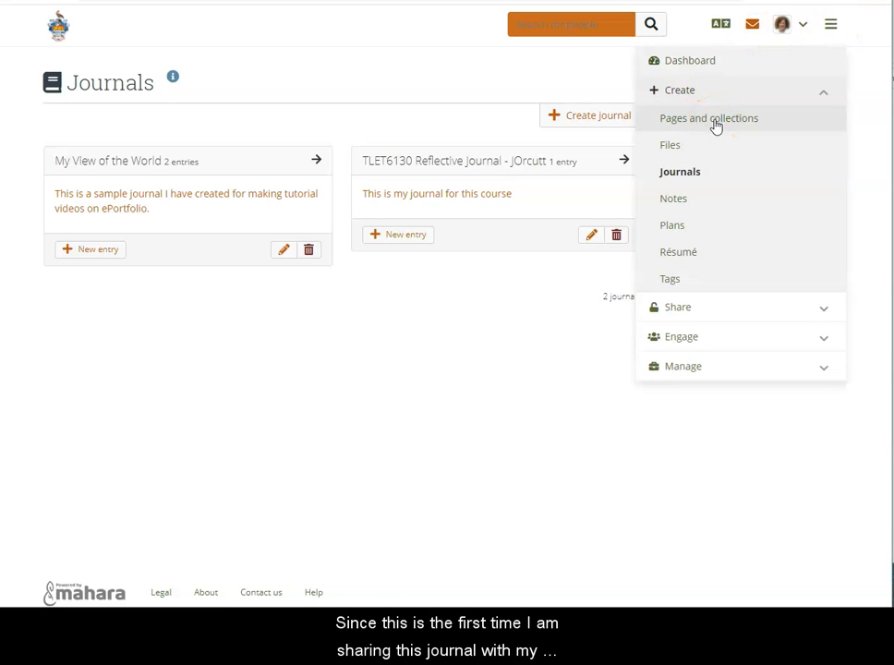
{"action": "left_click", "coordinate": [716, 121]}
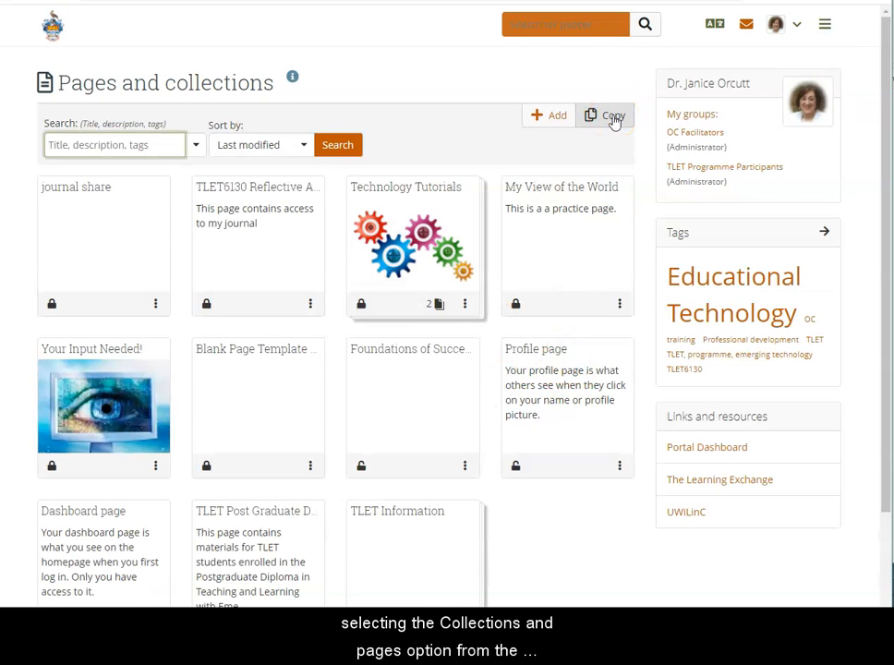
{"action": "left_click", "coordinate": [613, 117]}
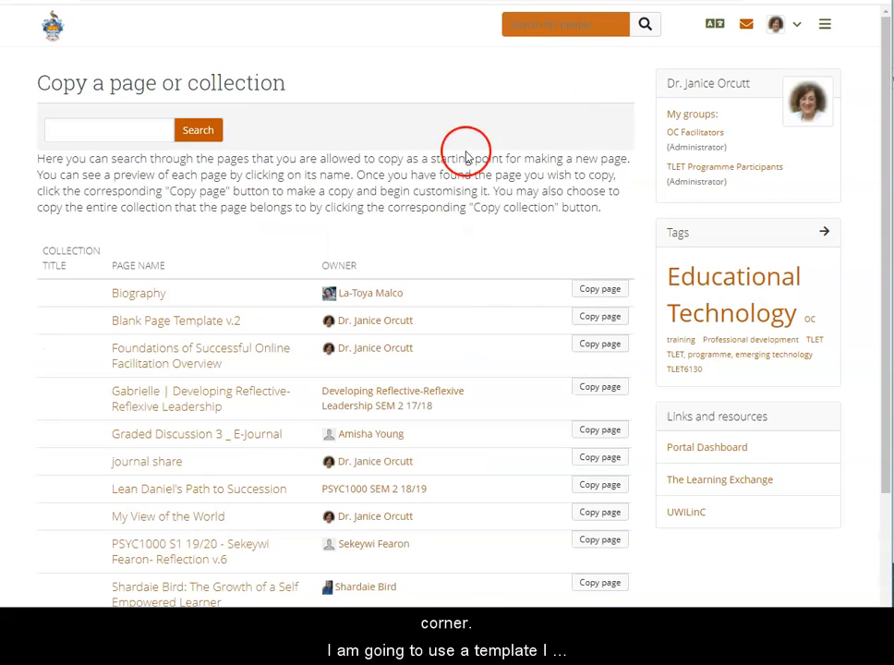
{"action": "left_click", "coordinate": [610, 315]}
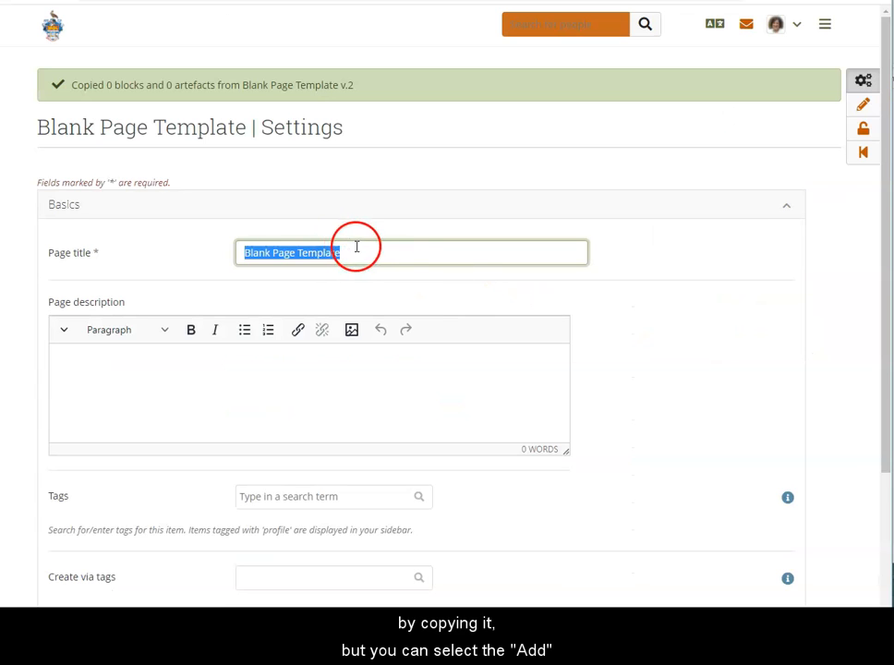
Title the copied page "TLET6130 - Reflective Exercise" followed by the author's name
{"action": "type", "text": "TLET6130 "}
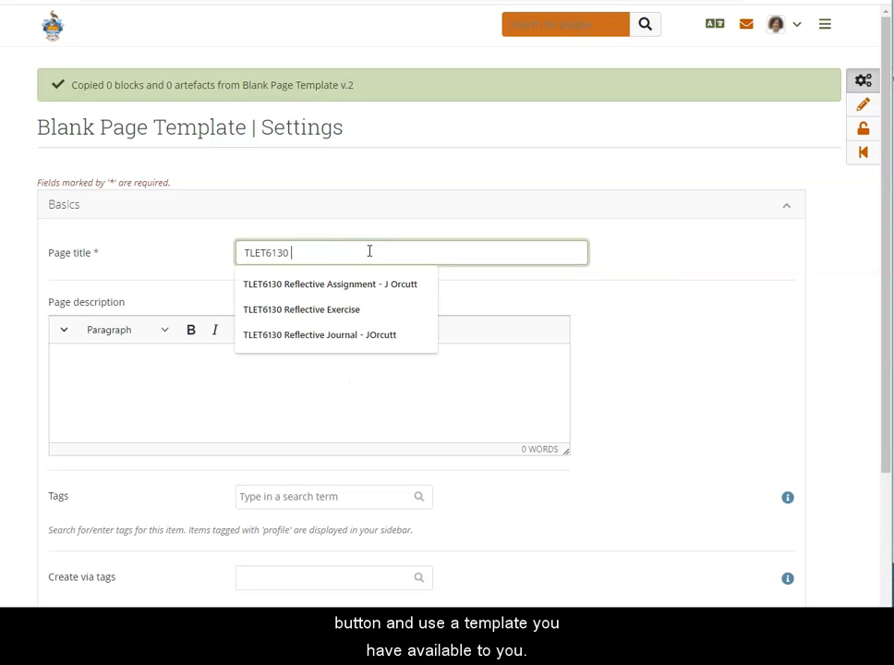
{"action": "type", "text": "- Refle"}
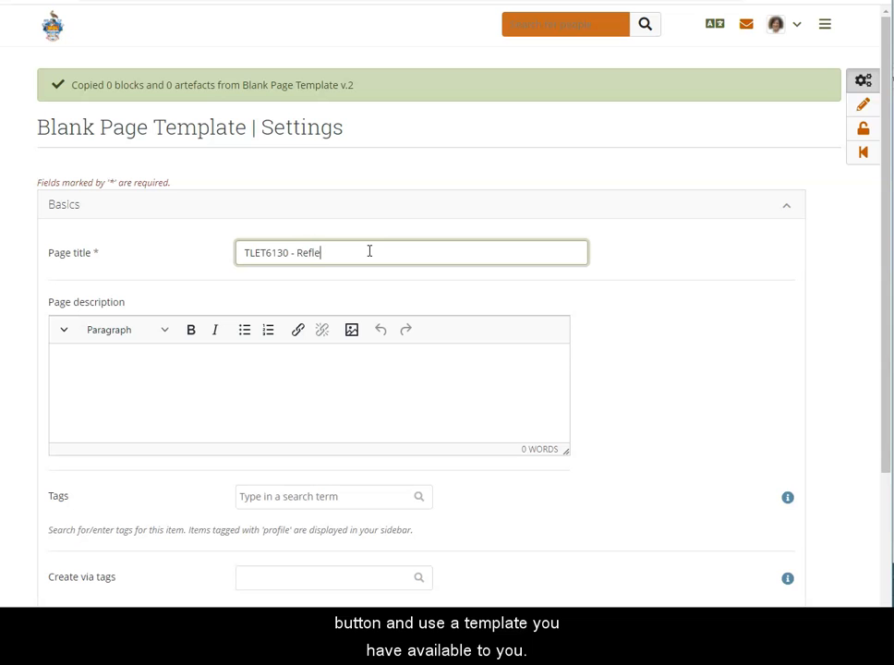
{"action": "type", "text": "ctive Exercise"}
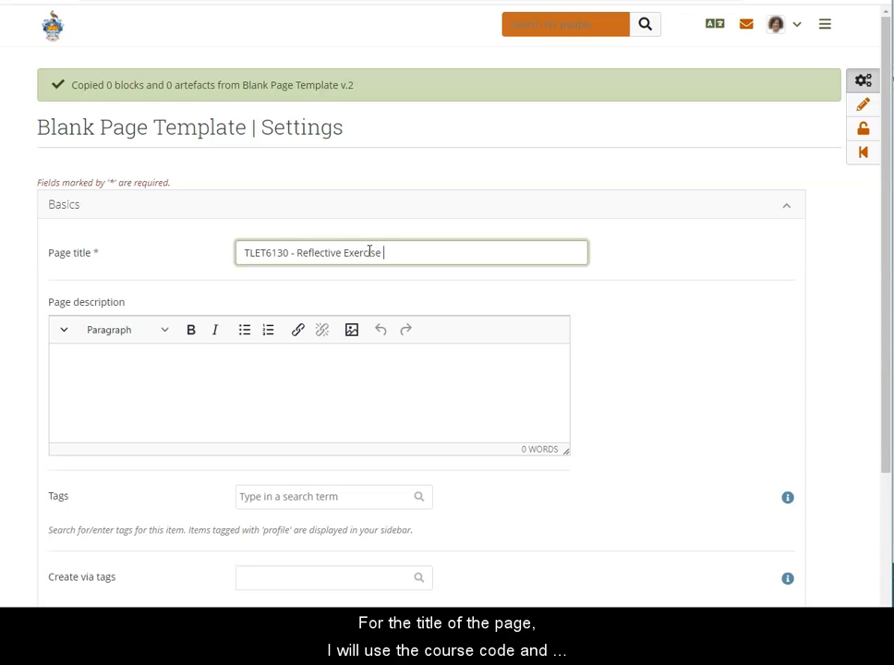
{"action": "type", "text": " JOrcutt"}
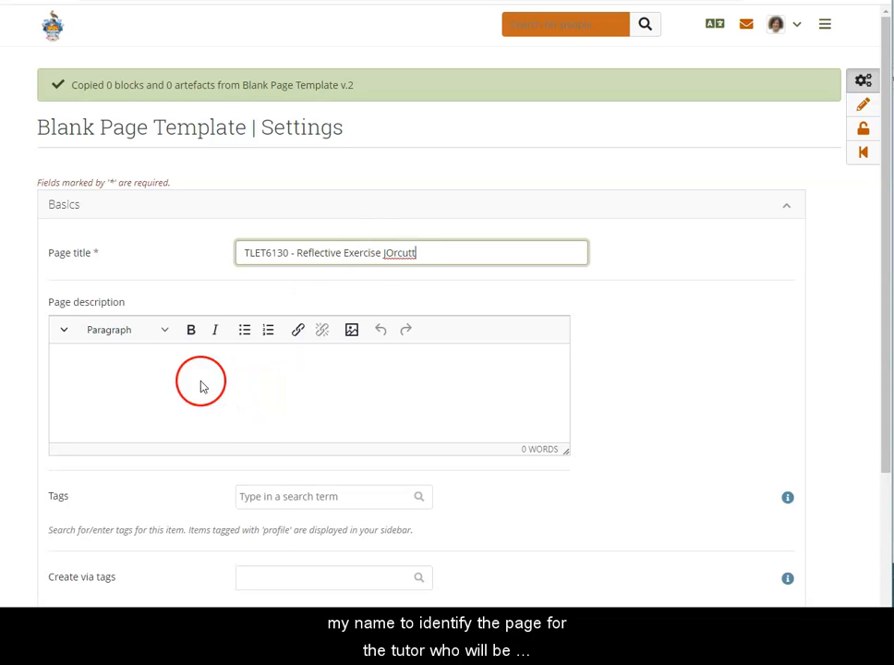
Enter "View my journal here." as the page description
{"action": "left_click", "coordinate": [161, 363]}
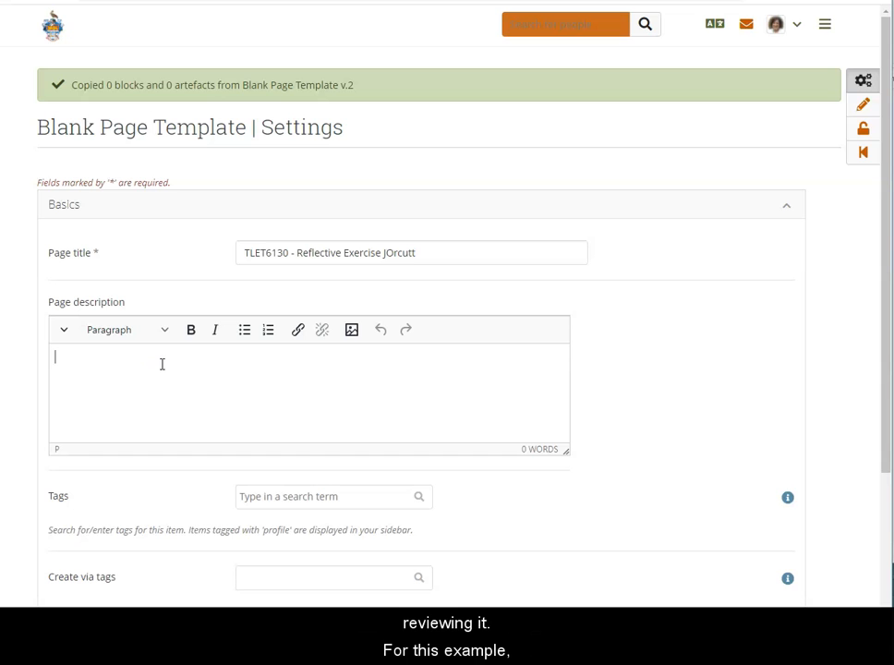
{"action": "type", "text": "View my journal here."}
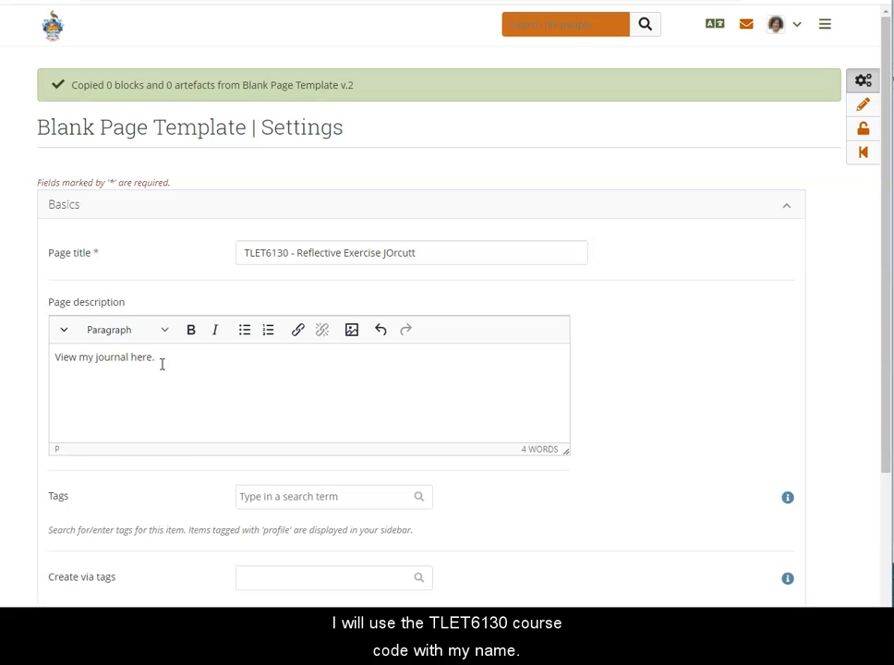
Tag the page with TLET6130 and save its settings
{"action": "scroll", "coordinate": [134, 493], "scroll_direction": "down", "scroll_amount": 3}
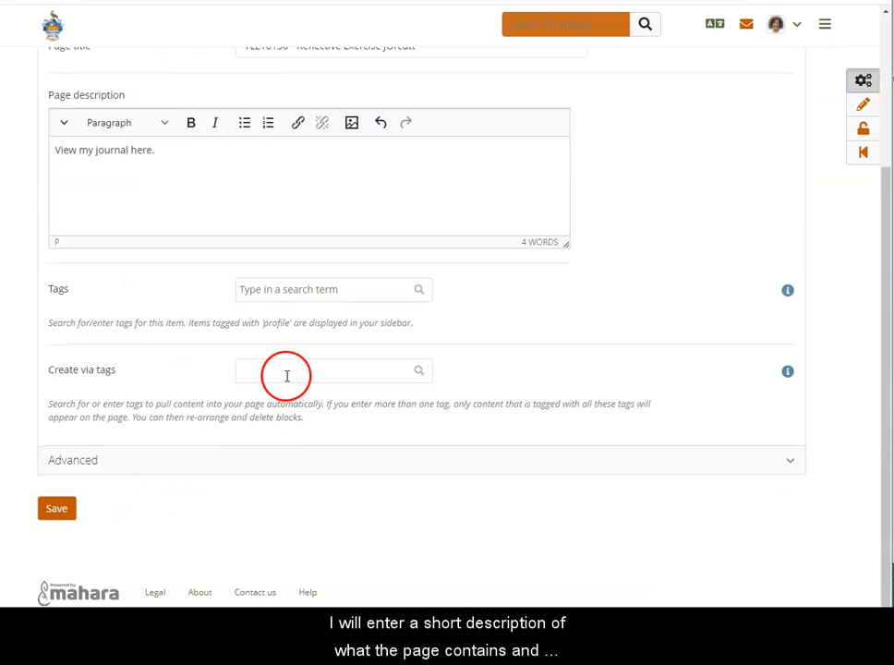
{"action": "left_click", "coordinate": [258, 295]}
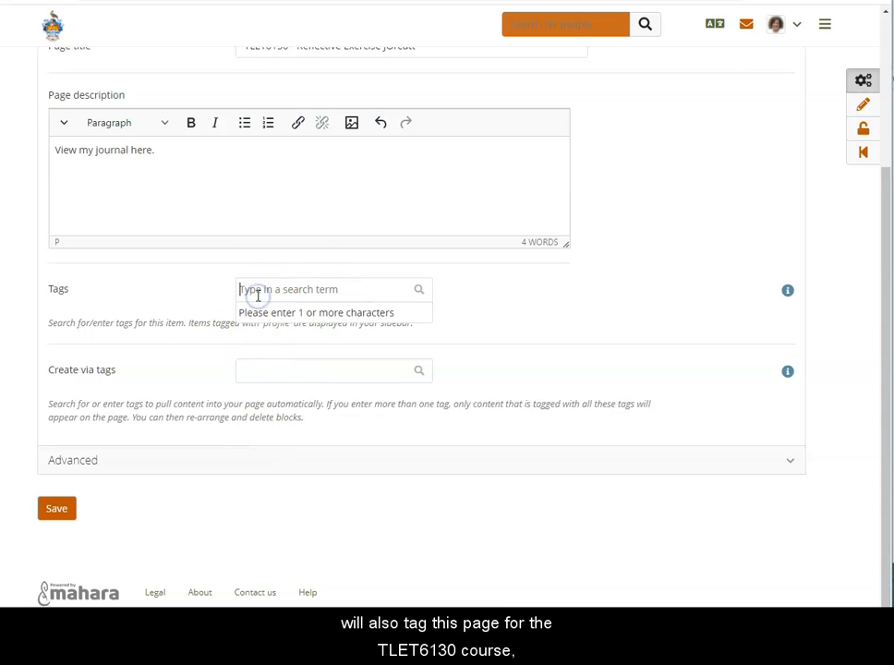
{"action": "type", "text": "TLET"}
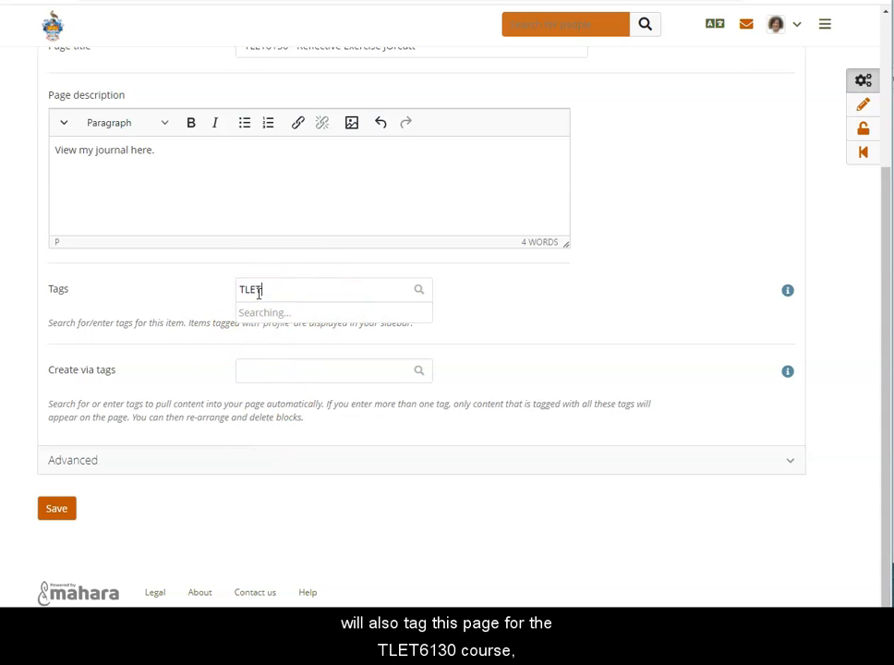
{"action": "type", "text": "6130"}
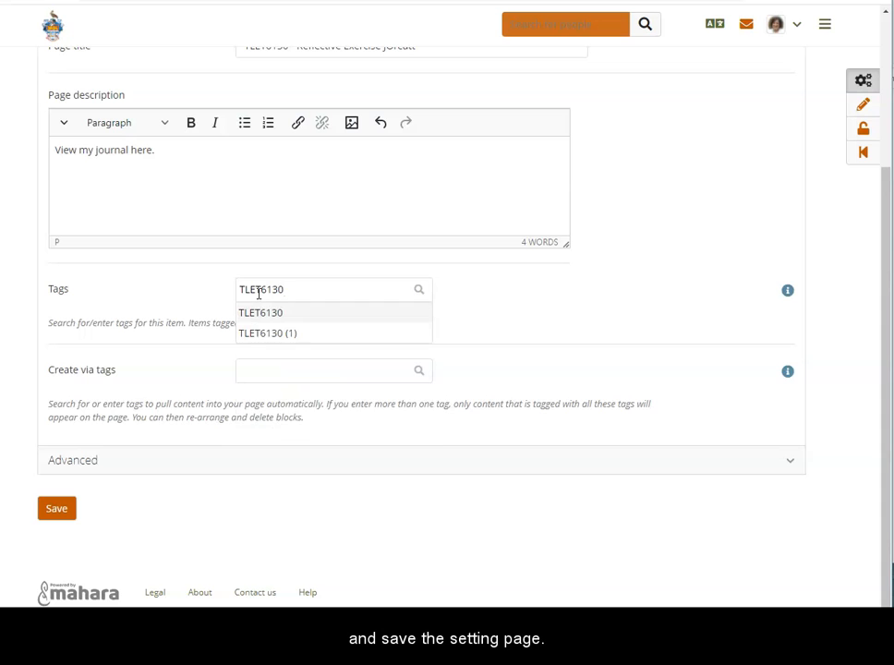
{"action": "key", "text": "Return"}
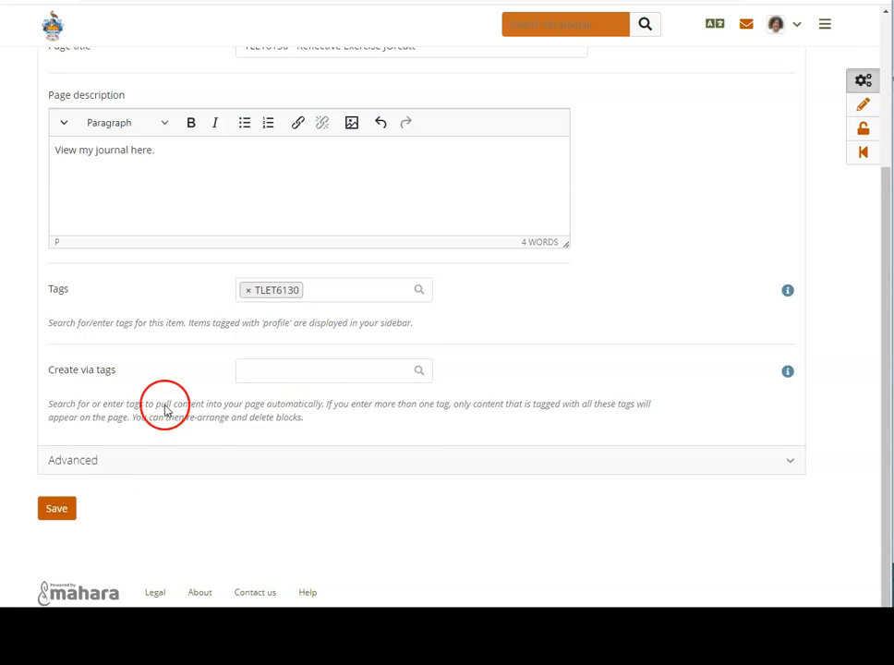
{"action": "left_click", "coordinate": [59, 511]}
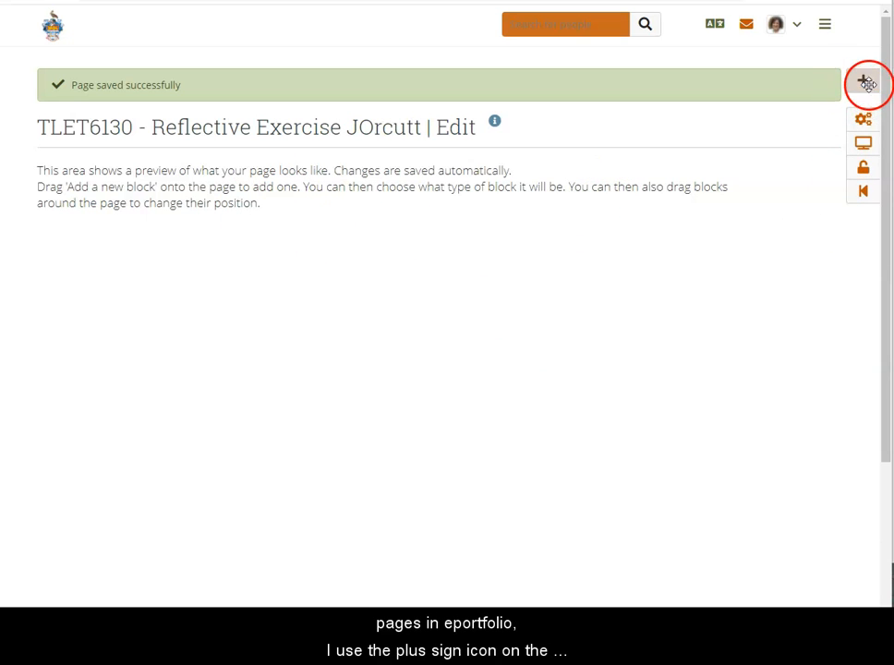
Add a new block to the page and title it "My Reflective Journal"
{"action": "left_click_drag", "start_coordinate": [866, 81], "coordinate": [285, 299]}
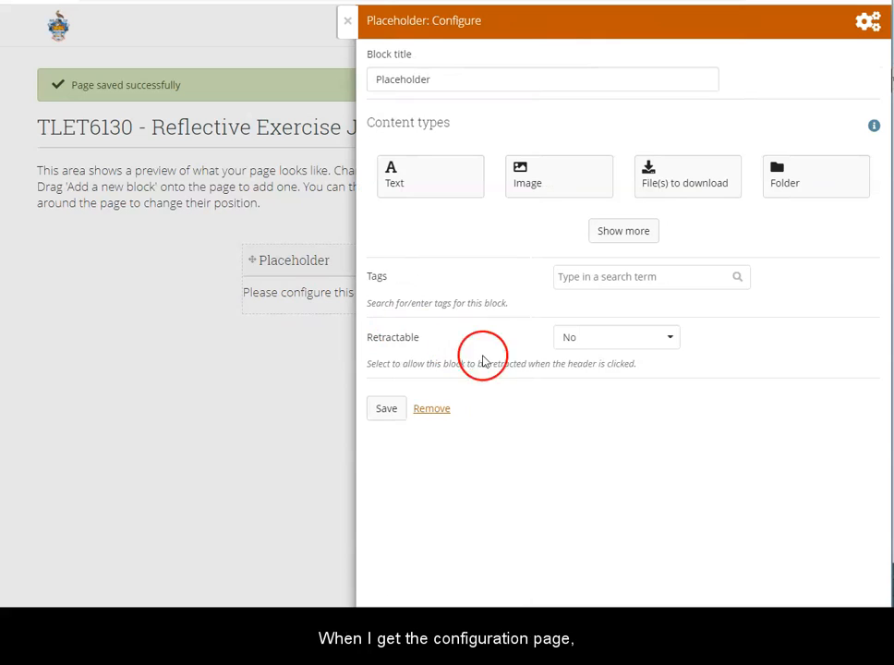
{"action": "left_click_drag", "start_coordinate": [459, 83], "coordinate": [366, 84]}
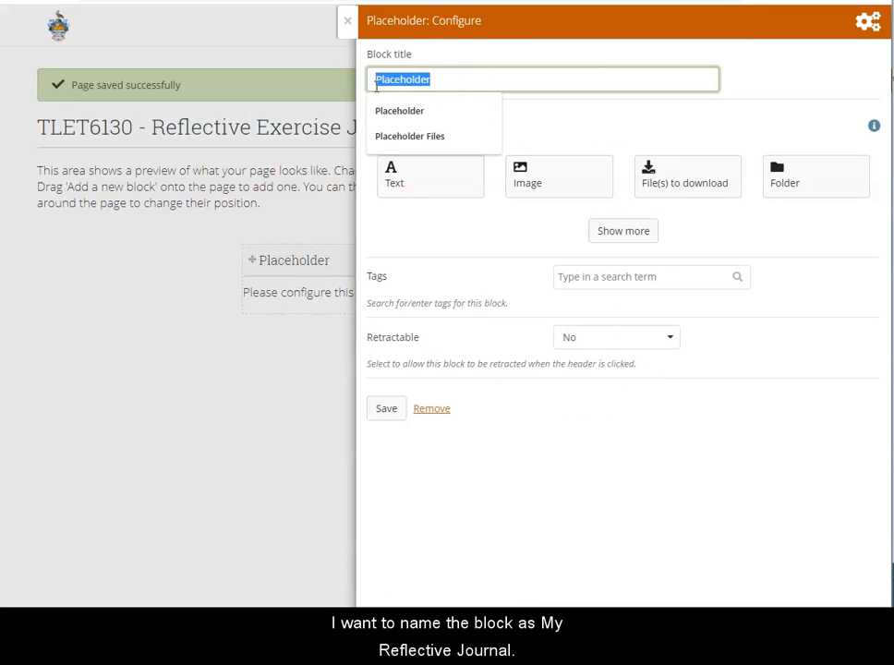
{"action": "type", "text": "My Reflective Journal"}
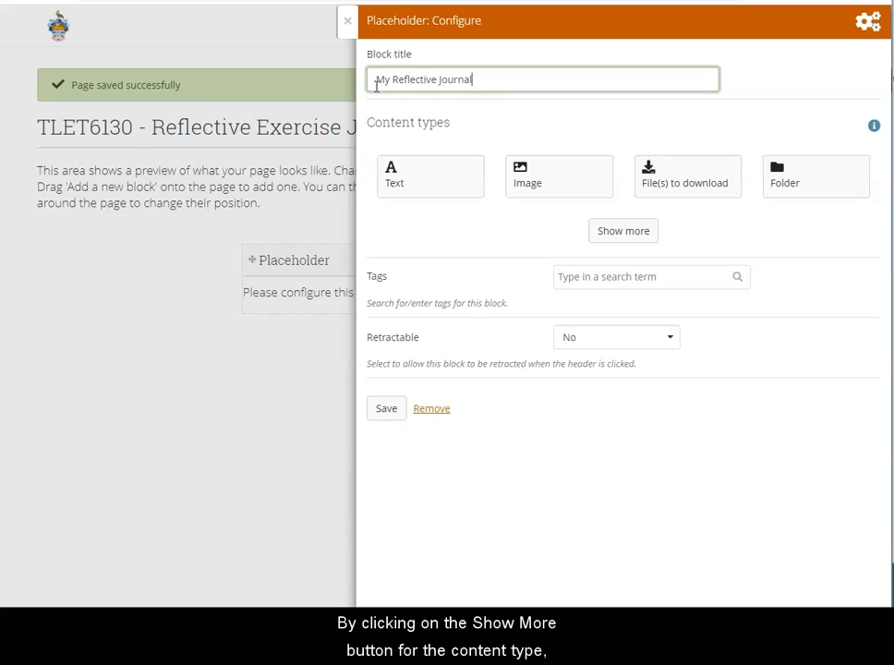
Make the block a Journal content type and choose the TLET6130 Reflective Journal as its source
{"action": "left_click", "coordinate": [621, 232]}
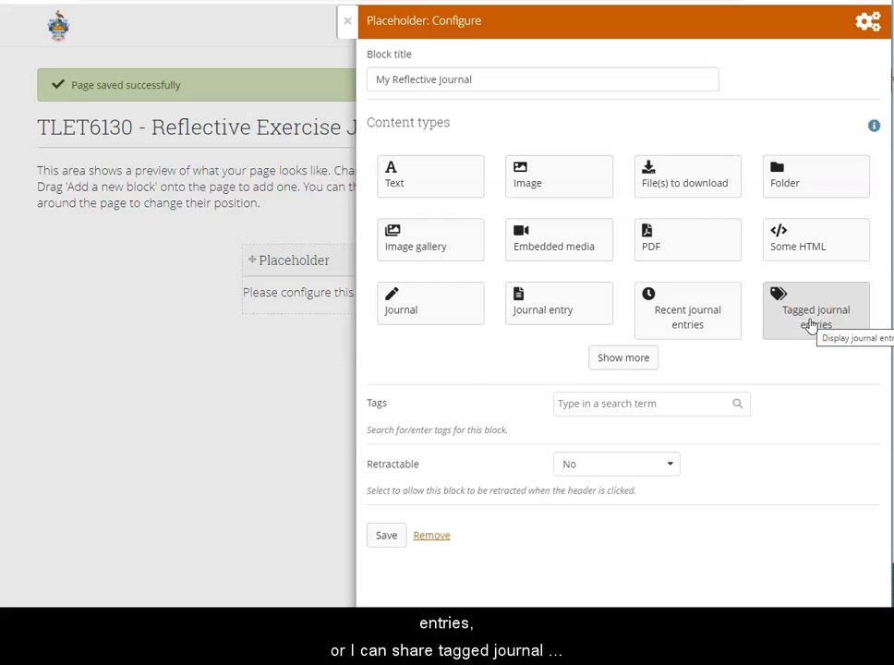
{"action": "left_click", "coordinate": [433, 311]}
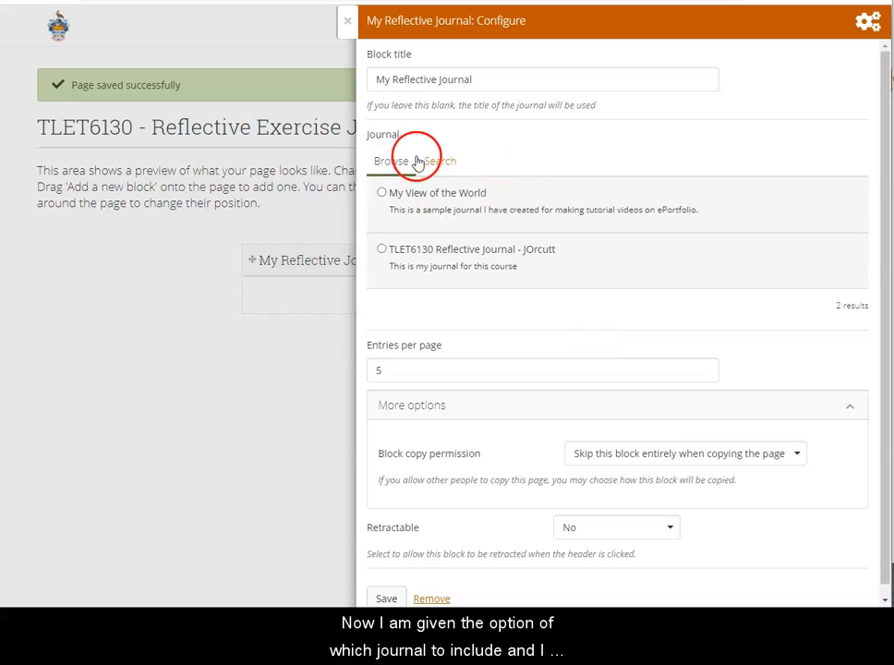
{"action": "left_click", "coordinate": [382, 250]}
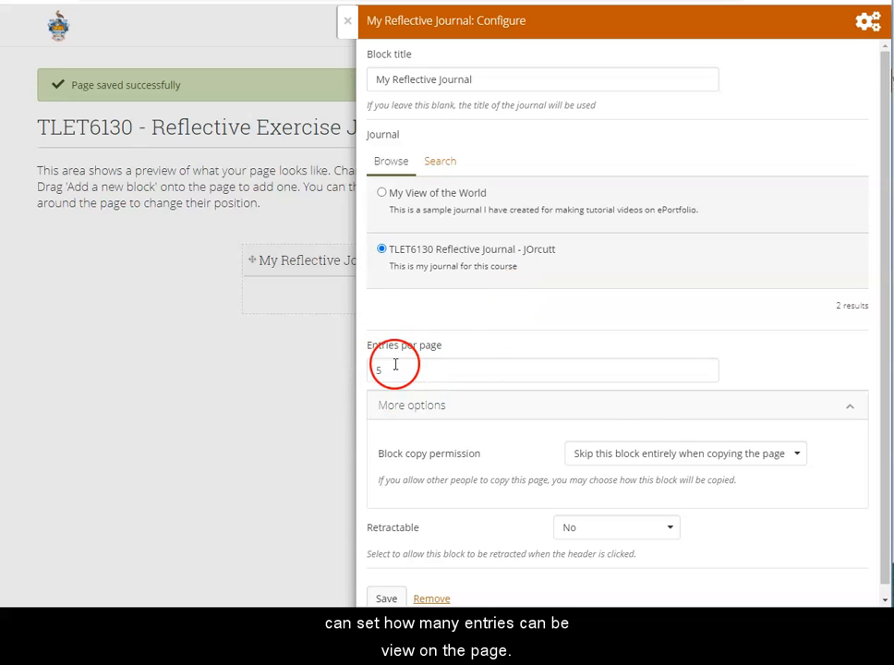
Keep 5 entries per page, set block copy permission to "Skip this block entirely when copying the page", and save the block
{"action": "scroll", "coordinate": [458, 444], "scroll_direction": "down", "scroll_amount": 1}
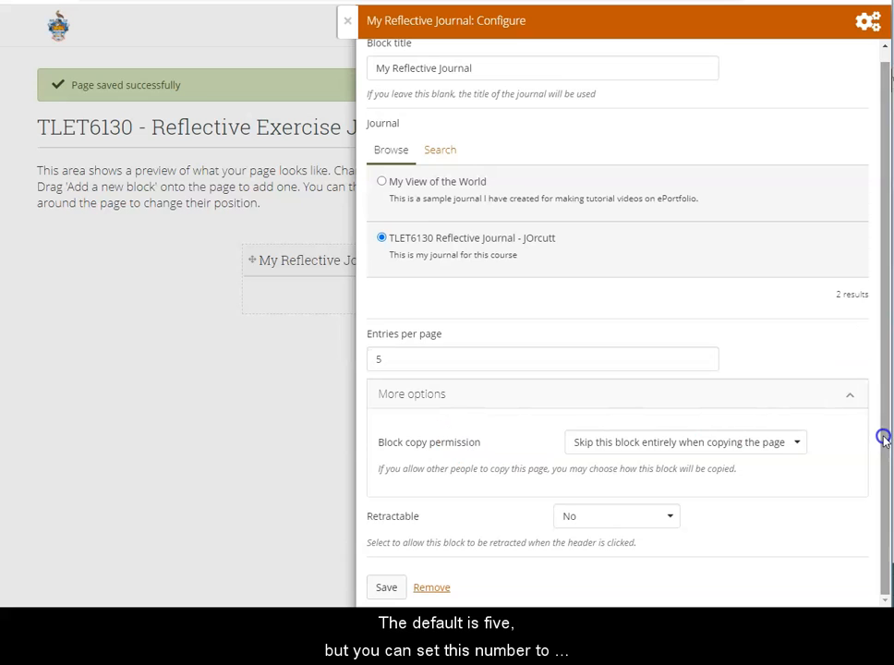
{"action": "double_click", "coordinate": [373, 359]}
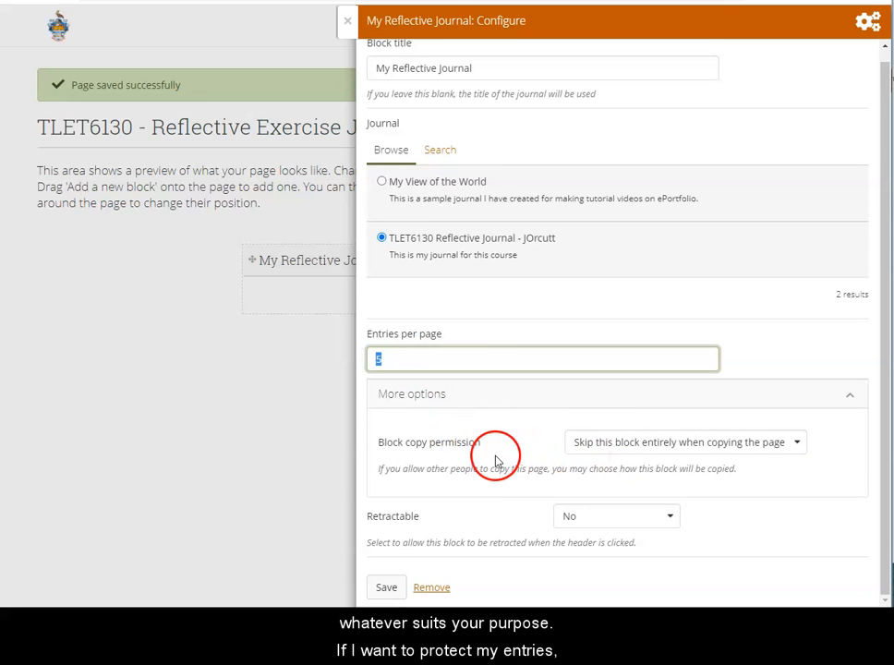
{"action": "left_click_drag", "start_coordinate": [489, 445], "coordinate": [387, 448]}
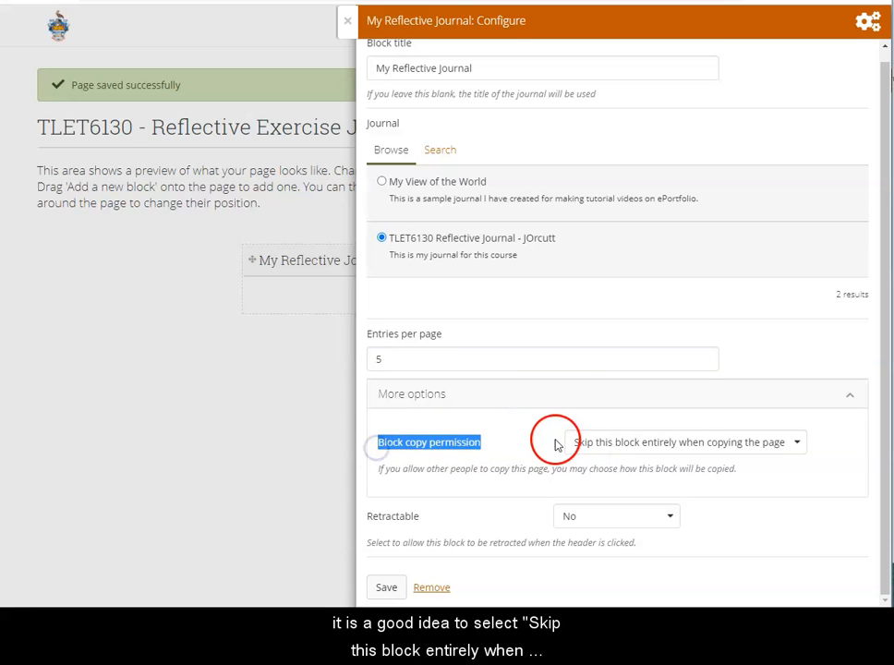
{"action": "left_click", "coordinate": [796, 445]}
{"action": "left_click", "coordinate": [688, 467]}
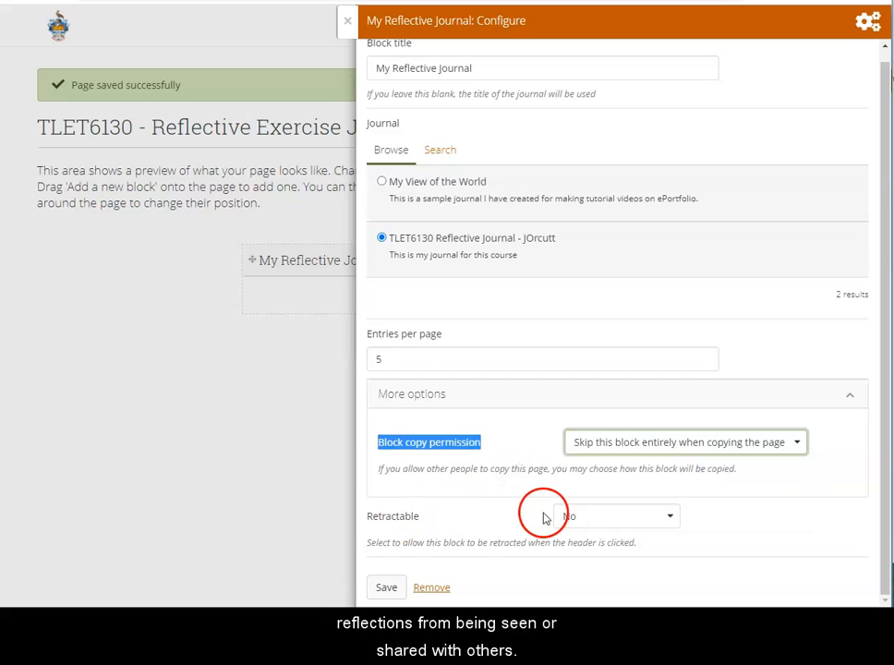
{"action": "left_click", "coordinate": [385, 588]}
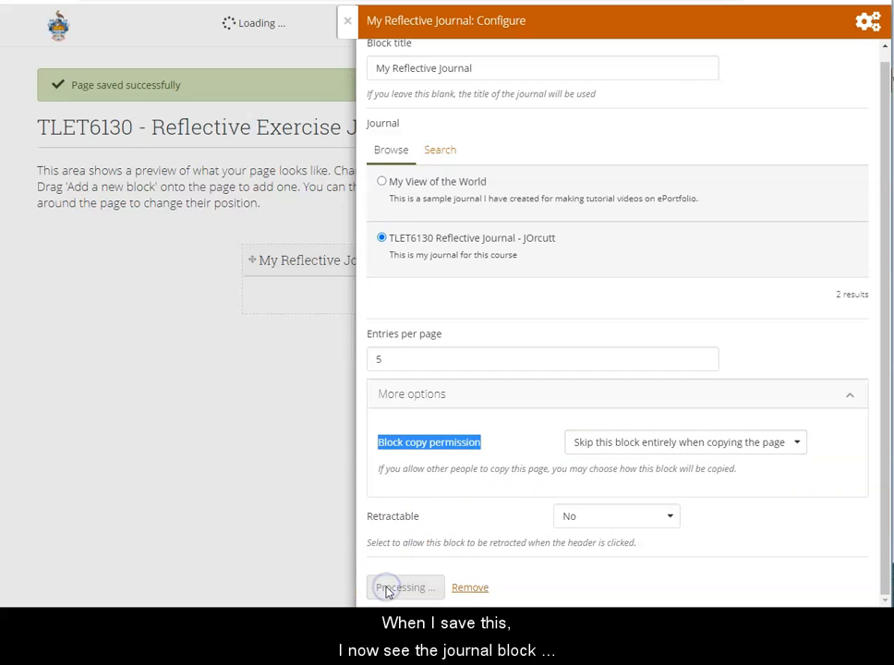
Enlarge the My Reflective Journal block and move it to the left edge of the page layout
{"action": "left_click_drag", "start_coordinate": [492, 352], "coordinate": [814, 356]}
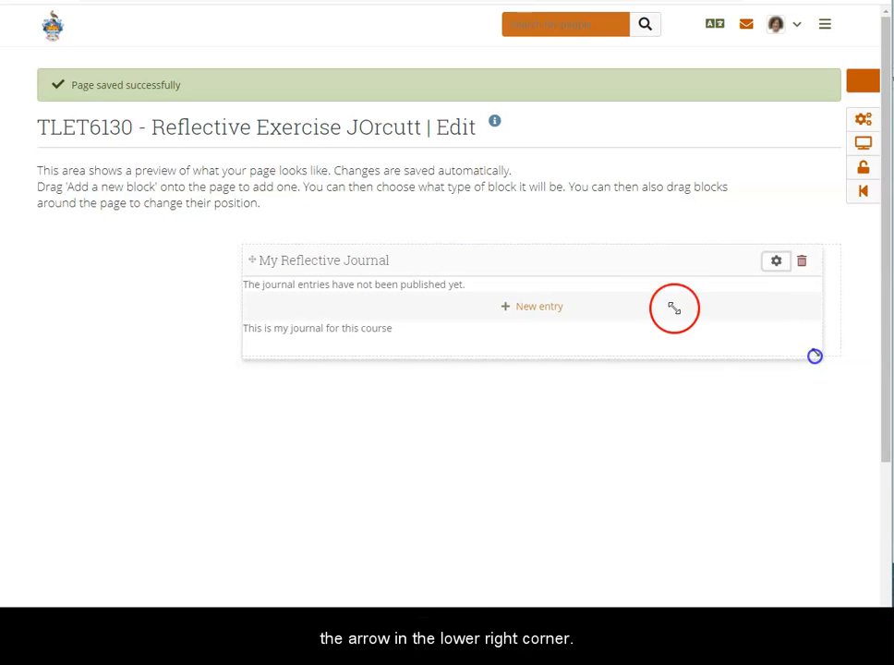
{"action": "left_click_drag", "start_coordinate": [633, 265], "coordinate": [439, 273]}
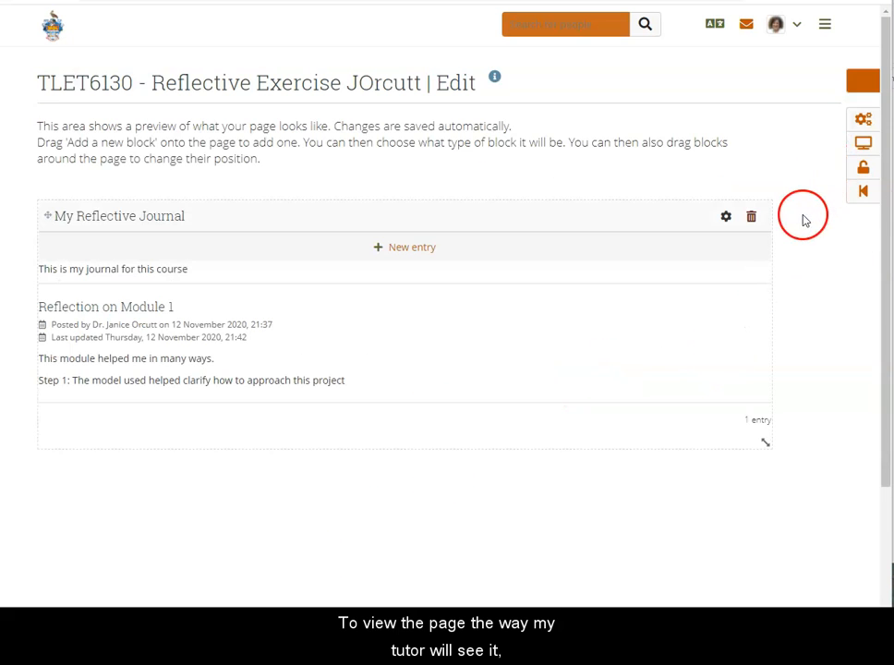
Display the finished page and post the public comment "Your reflection was deep and valuable..." on it
{"action": "left_click", "coordinate": [863, 144]}
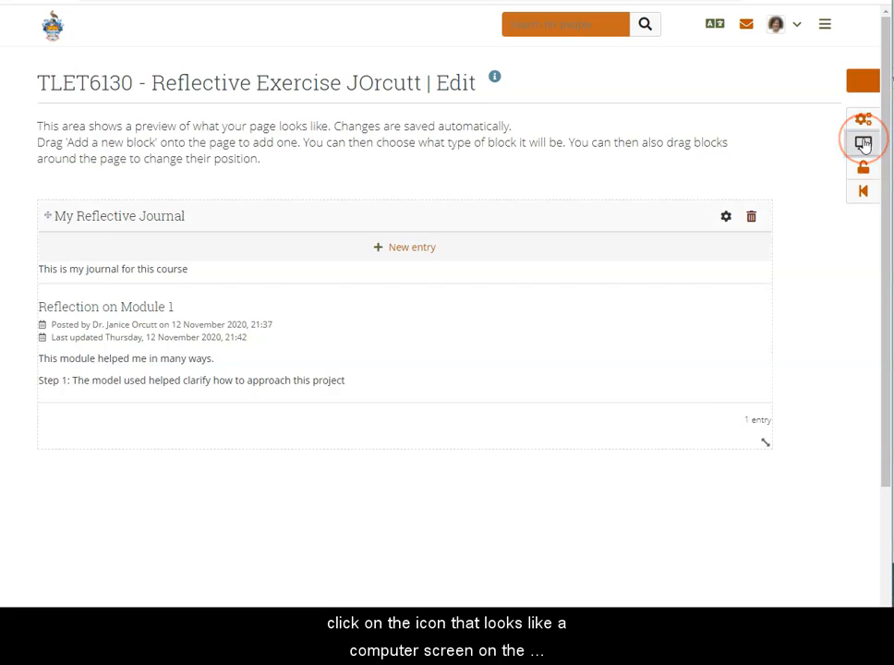
{"action": "scroll", "coordinate": [429, 191], "scroll_direction": "down", "scroll_amount": 3}
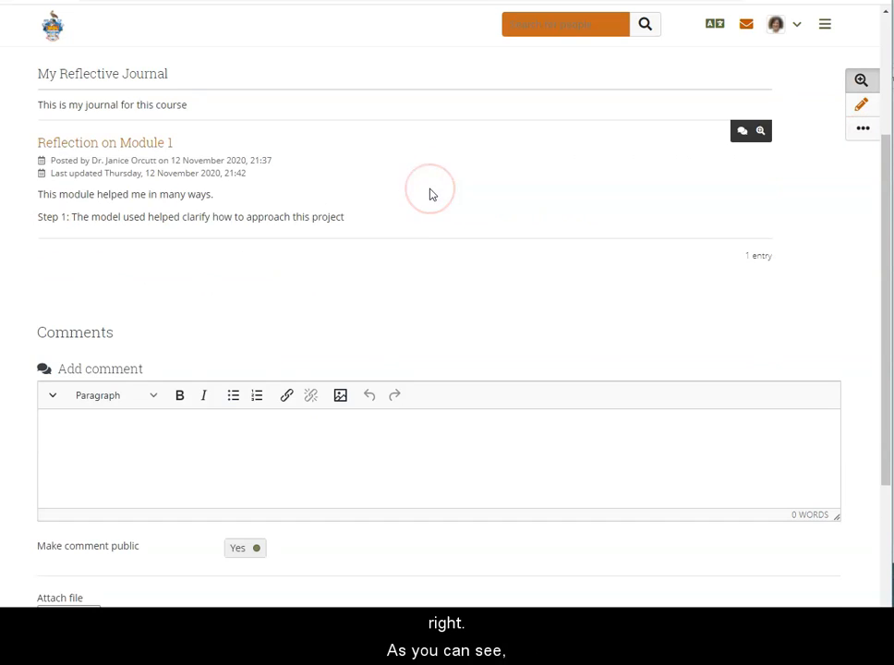
{"action": "scroll", "coordinate": [399, 240], "scroll_direction": "down", "scroll_amount": 3}
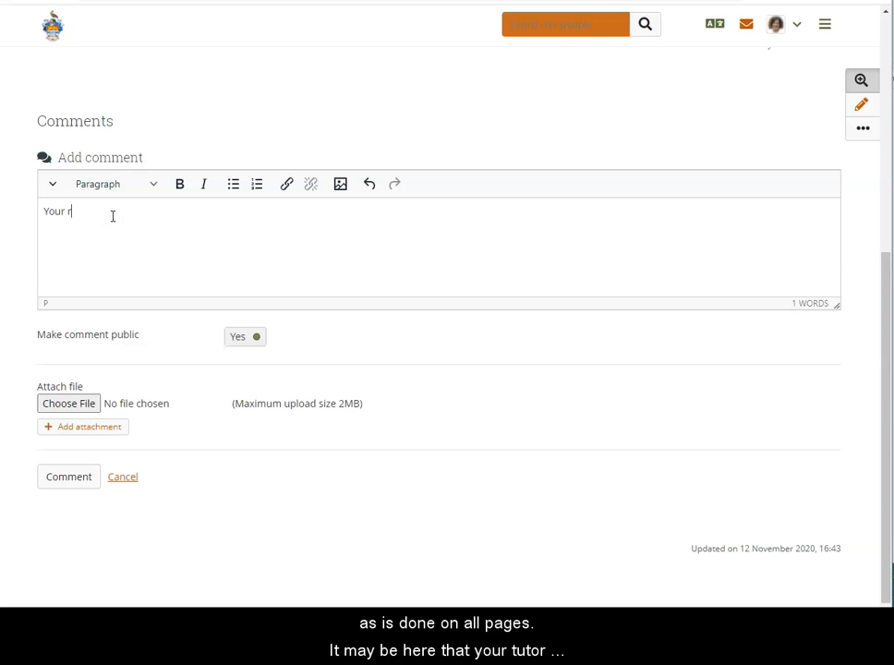
{"action": "type", "text": "efle"}
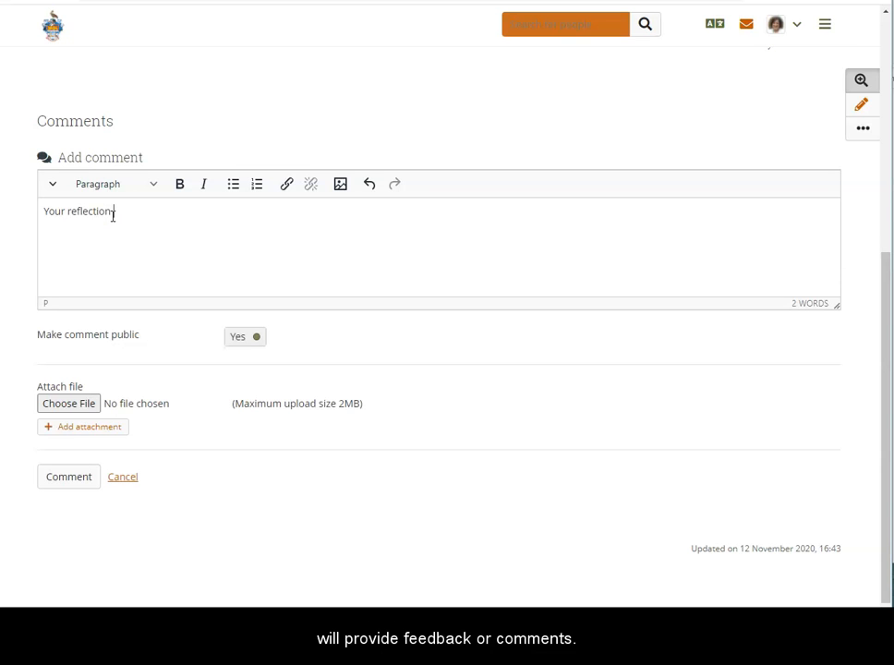
{"action": "type", "text": "ction w"}
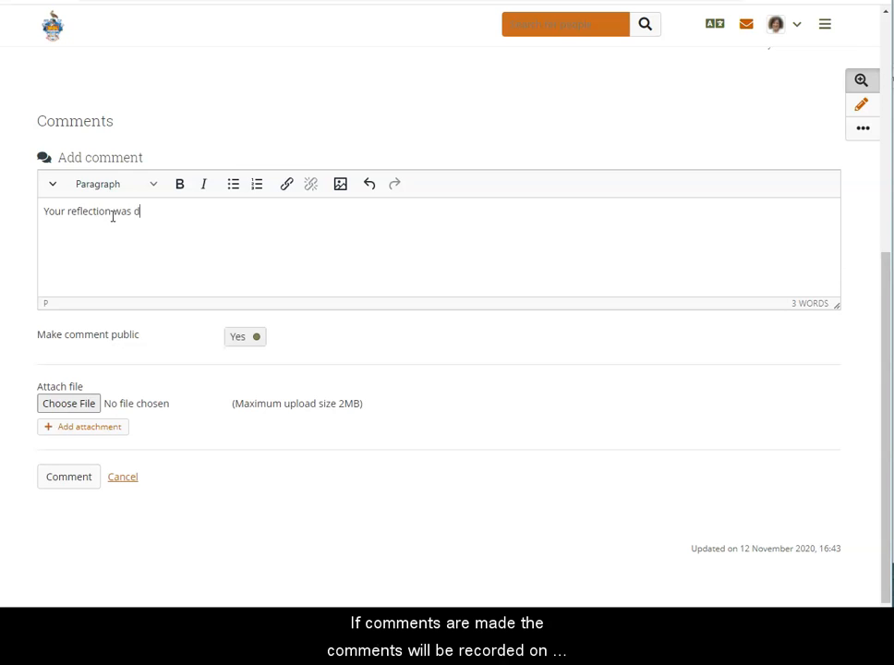
{"action": "type", "text": "as deep and valuable..."}
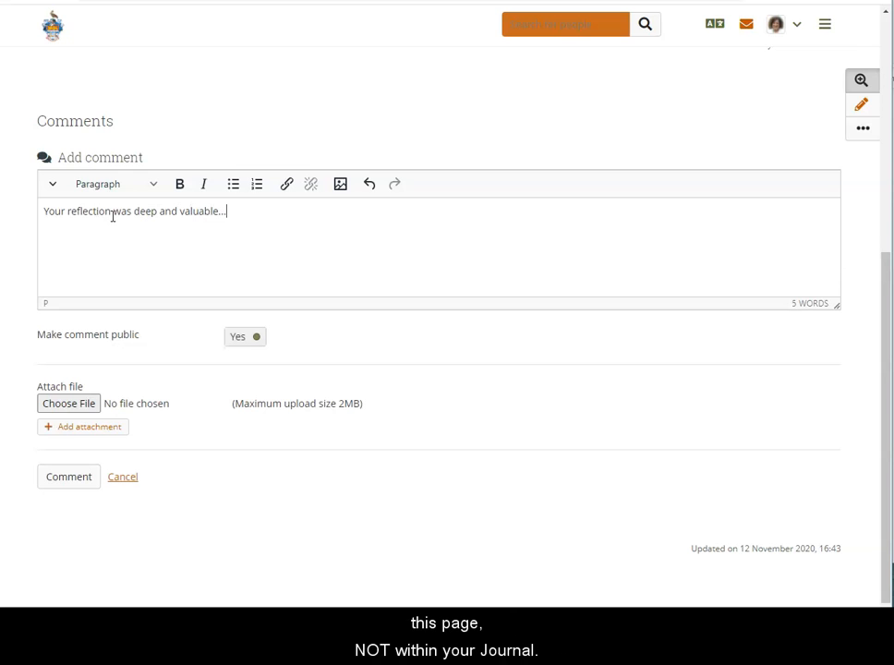
{"action": "left_click", "coordinate": [61, 487]}
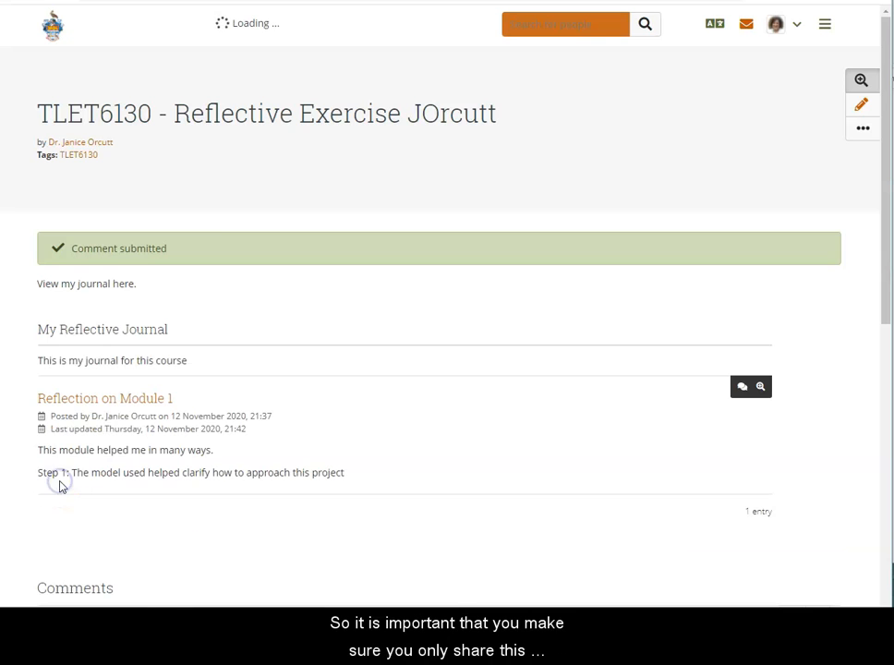
{"action": "scroll", "coordinate": [315, 410], "scroll_direction": "down", "scroll_amount": 2}
{"action": "scroll", "coordinate": [314, 414], "scroll_direction": "down", "scroll_amount": 1}
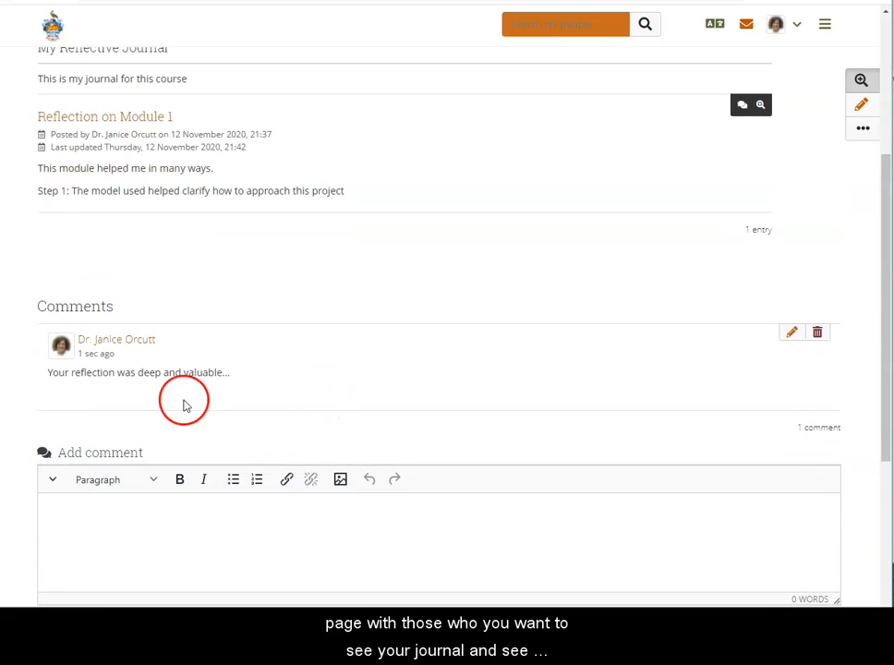
{"action": "scroll", "coordinate": [197, 415], "scroll_direction": "down", "scroll_amount": 2}
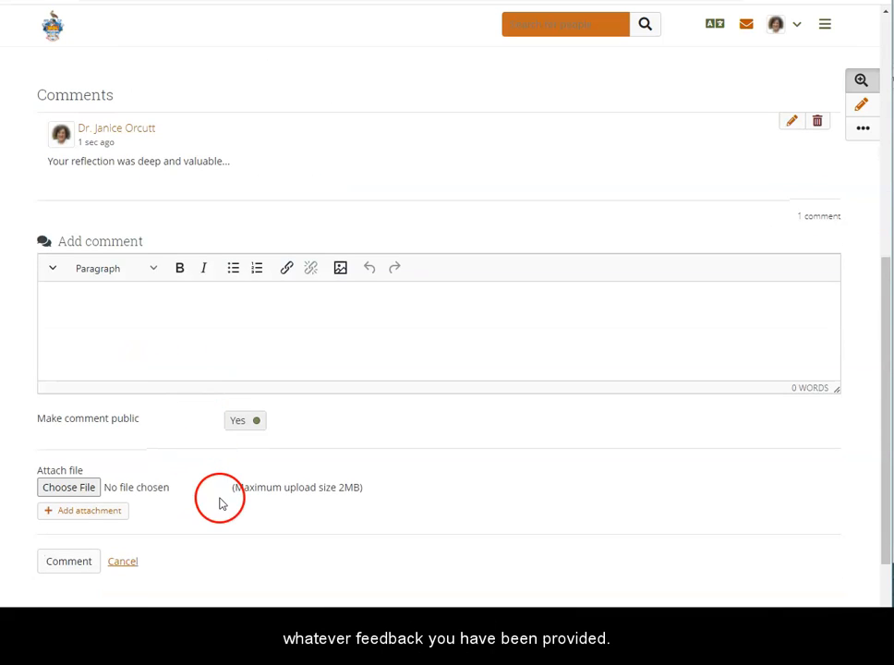
{"action": "scroll", "coordinate": [220, 503], "scroll_direction": "up", "scroll_amount": 4}
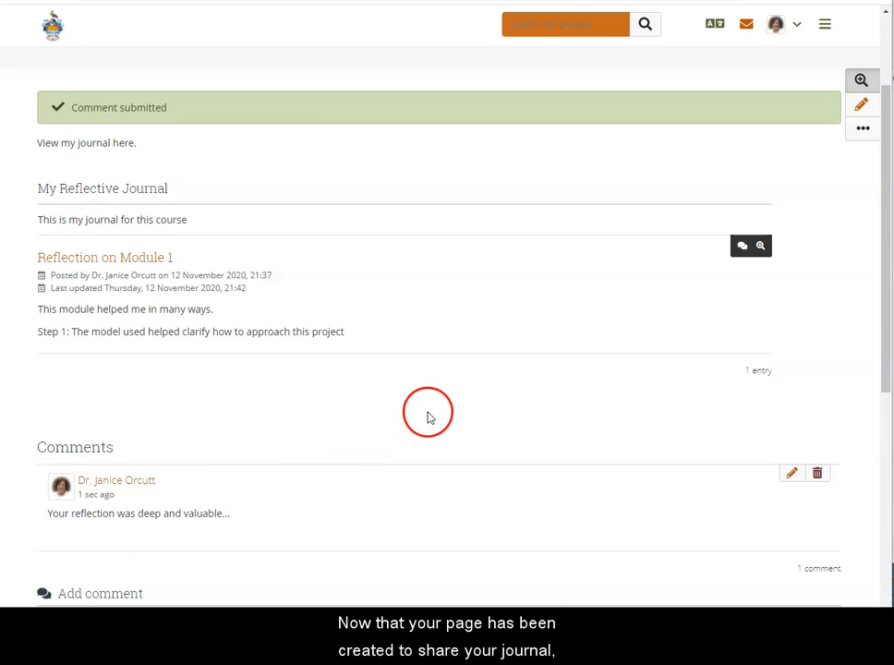
View the Pages and collections overview and return to the e-Portfolio home page
{"action": "left_click", "coordinate": [825, 26]}
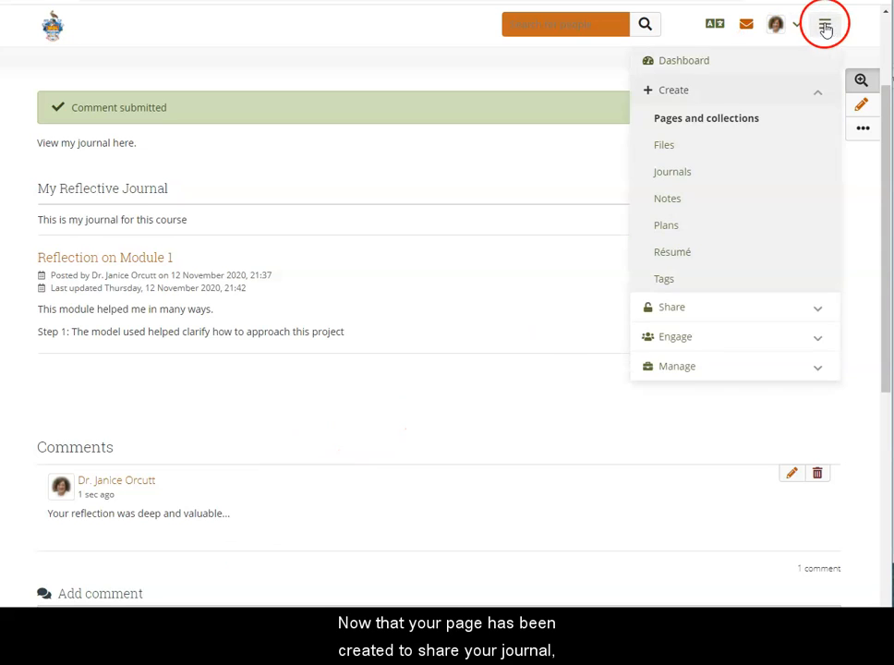
{"action": "left_click", "coordinate": [680, 121]}
{"action": "left_click", "coordinate": [161, 165]}
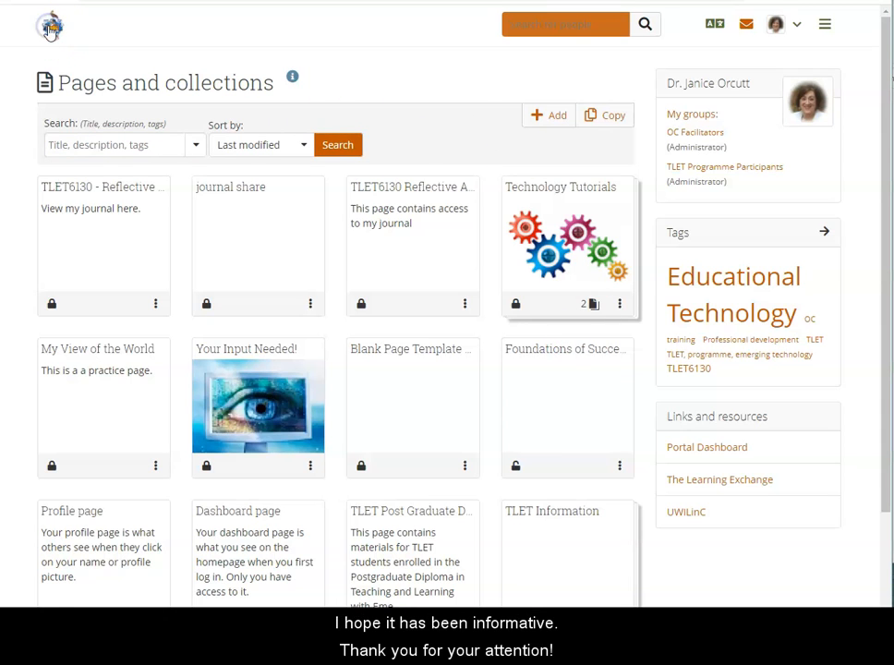
{"action": "left_click", "coordinate": [50, 27]}
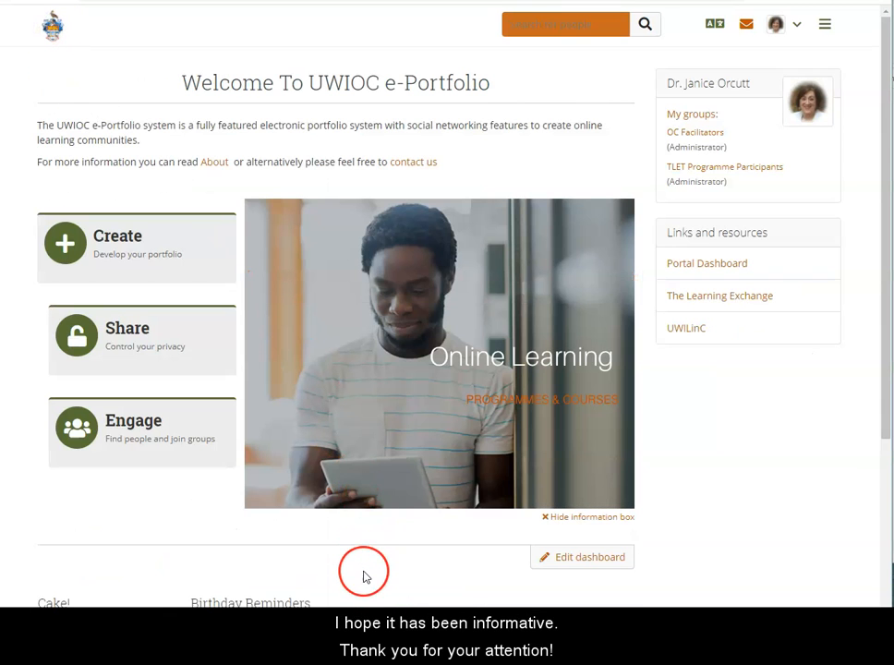